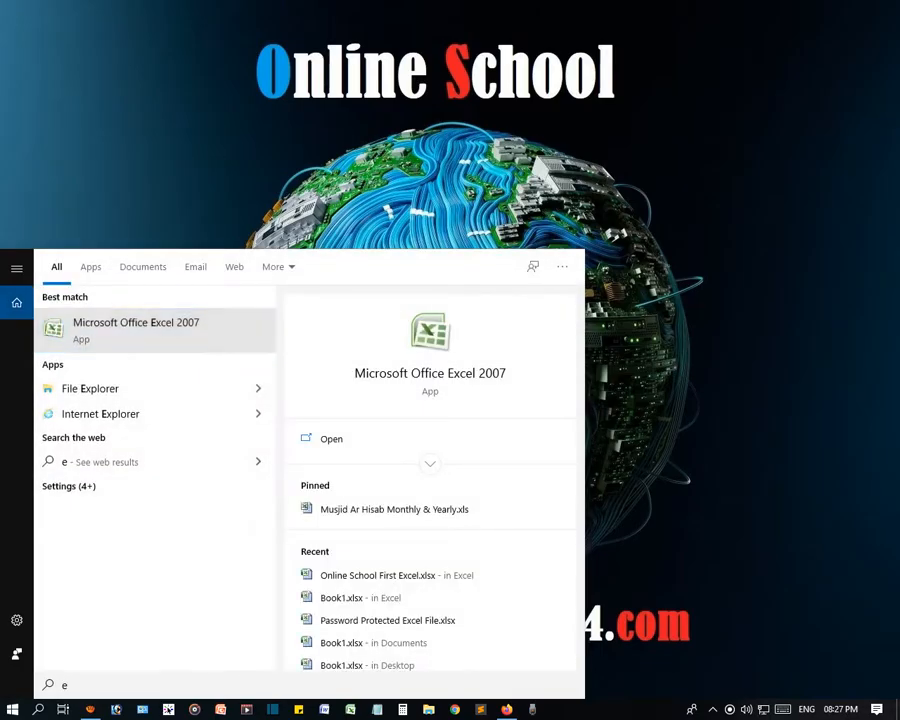
Step: Open Microsoft Office Excel 2007 with a blank workbook
left_click(137, 336)
left_click(443, 334)
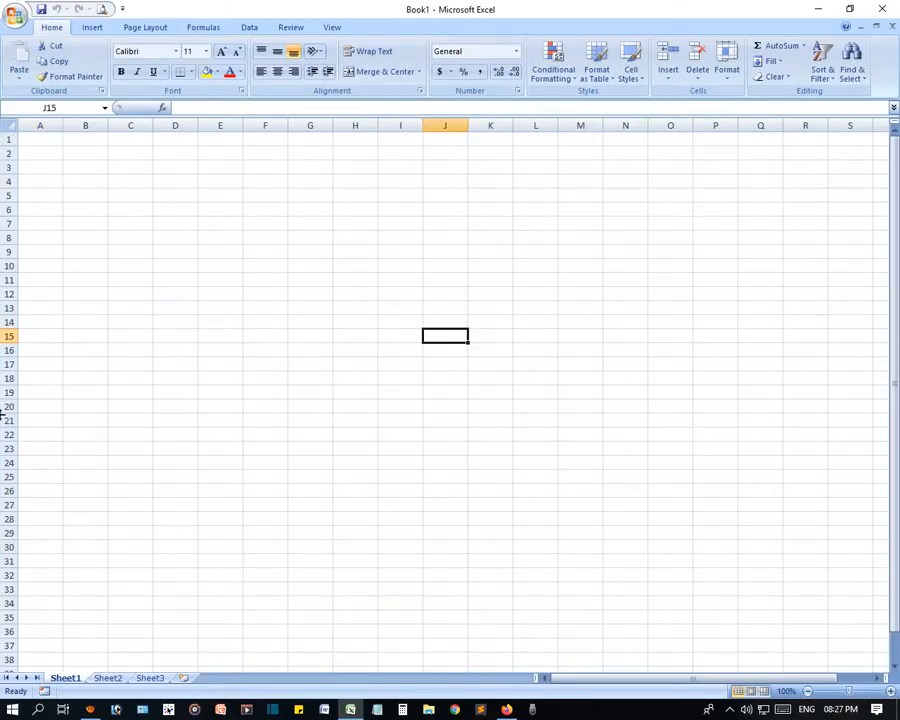
left_click(150, 320)
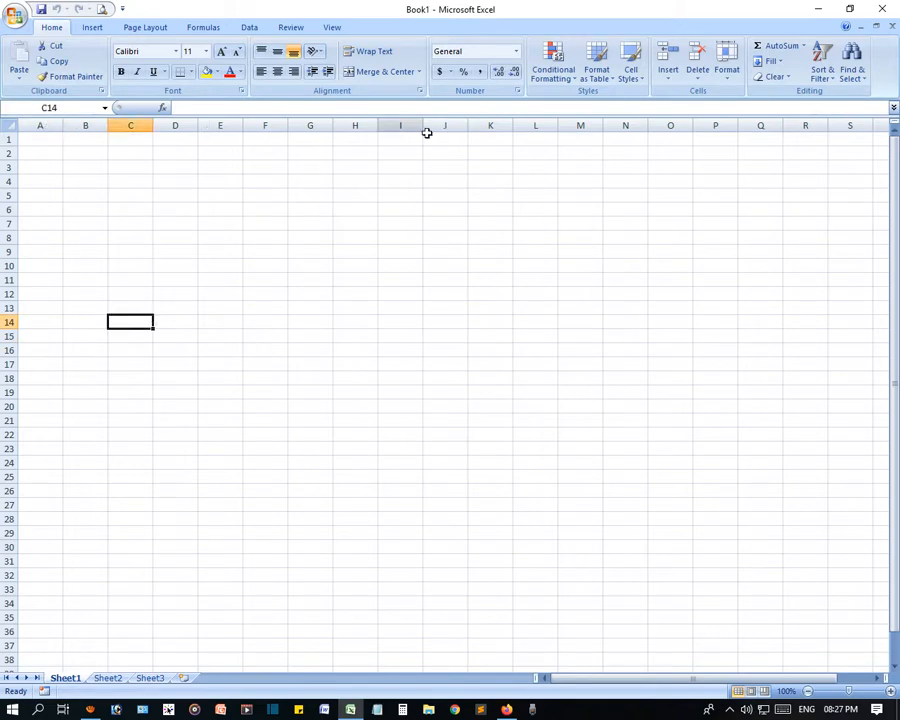
left_click(323, 414)
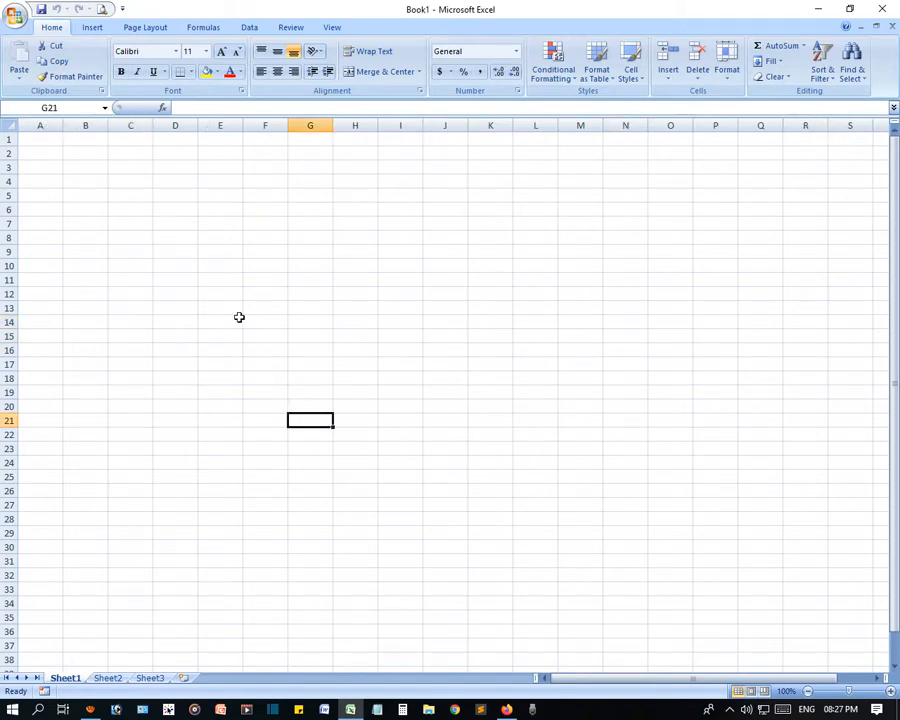
left_click(64, 228)
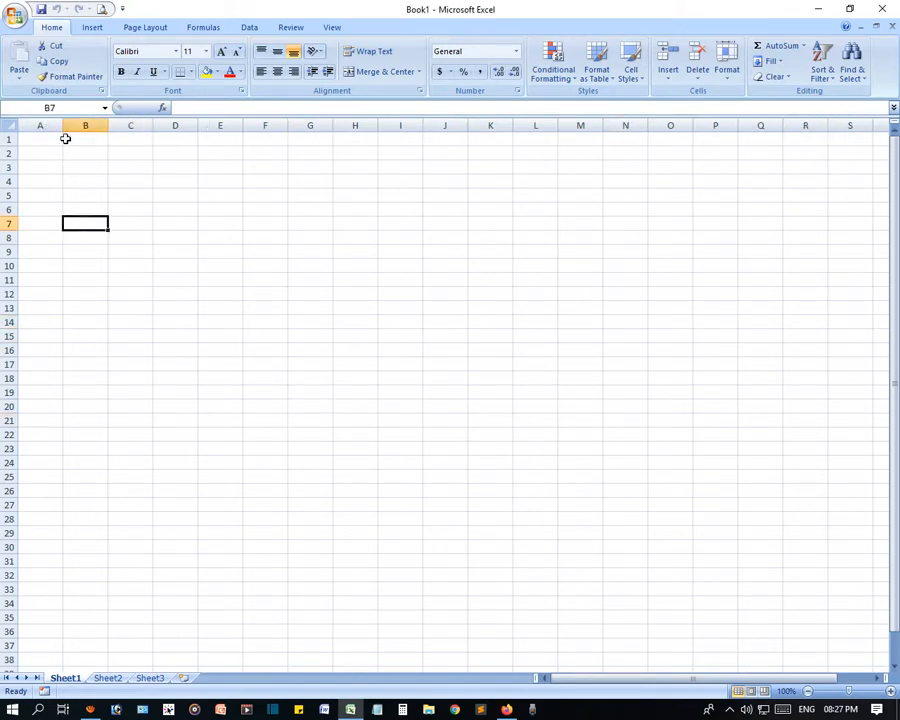
left_click_drag(100, 236, 585, 238)
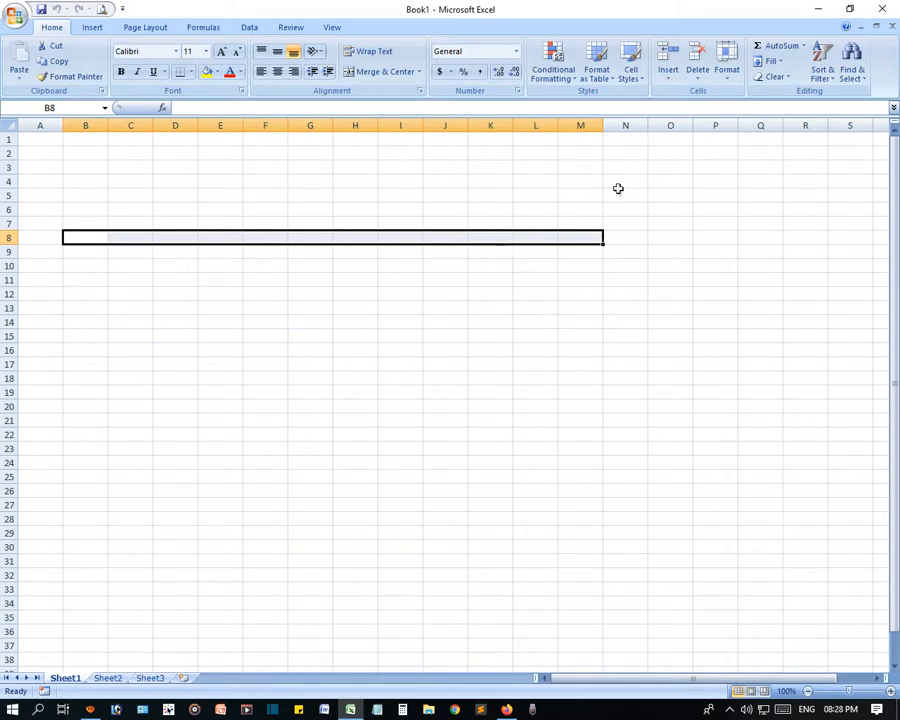
left_click(96, 199)
left_click_drag(97, 203, 88, 562)
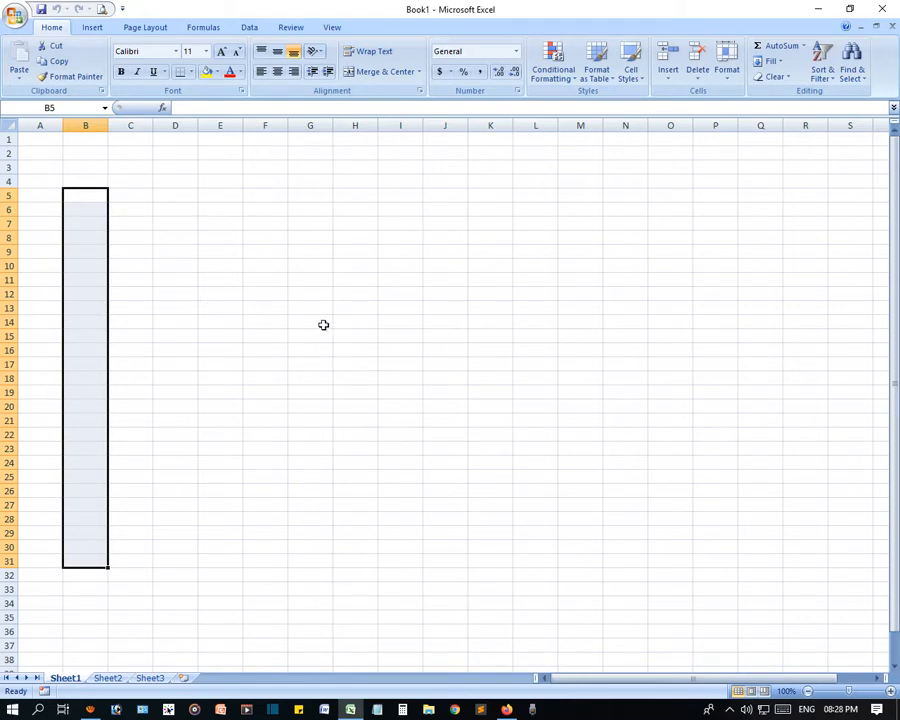
left_click(298, 295)
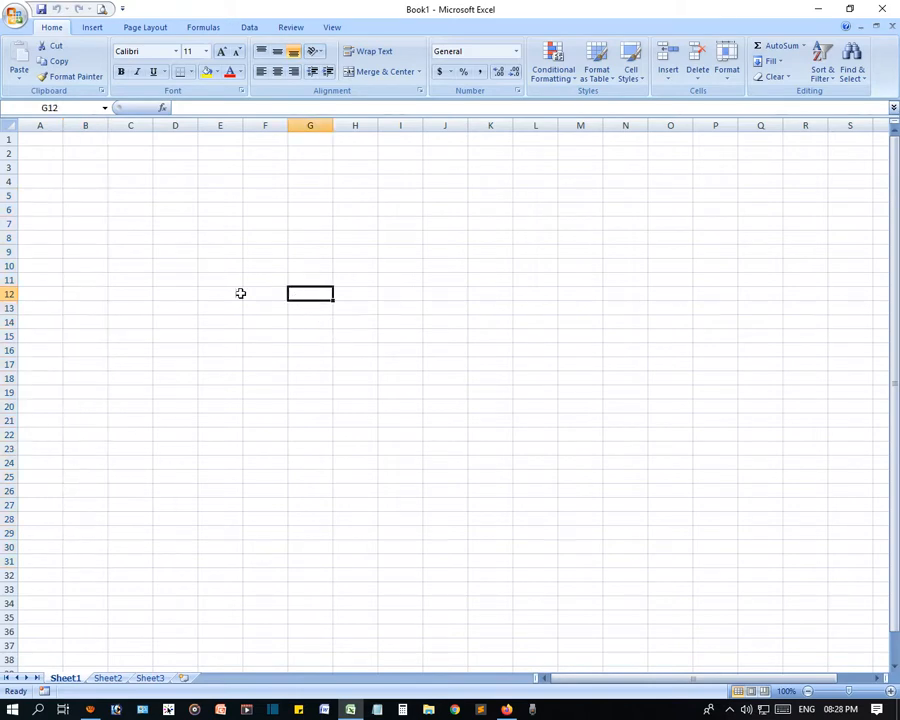
Step: Enter the heading "Online School" in cell D1
left_click(161, 139)
type("Online")
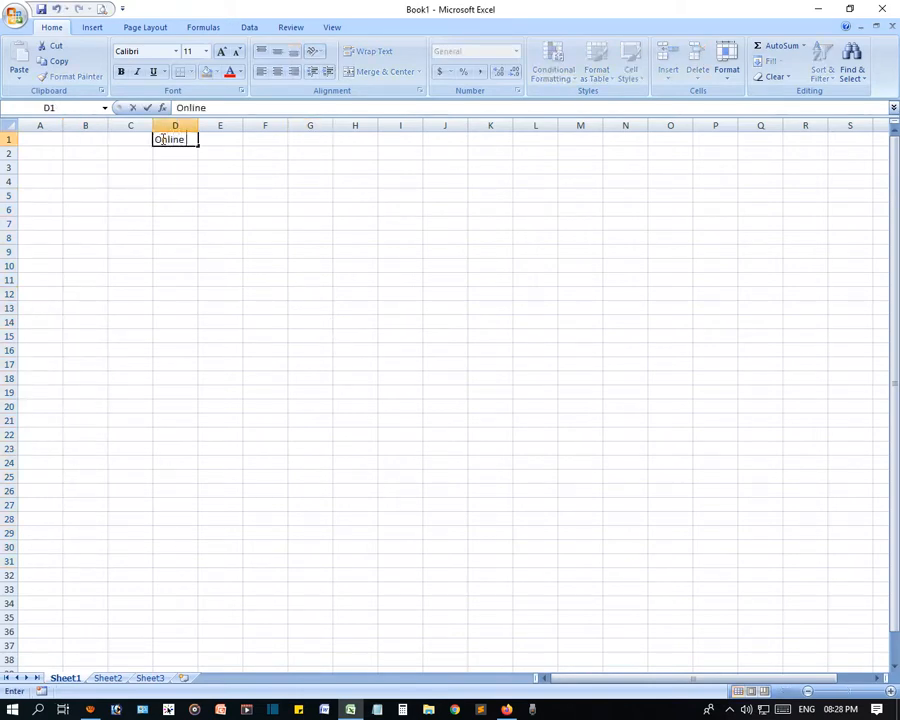
type(" School")
left_click(190, 207)
Step: Increase the font size of the "Online School" heading in cell D1
left_click(172, 139)
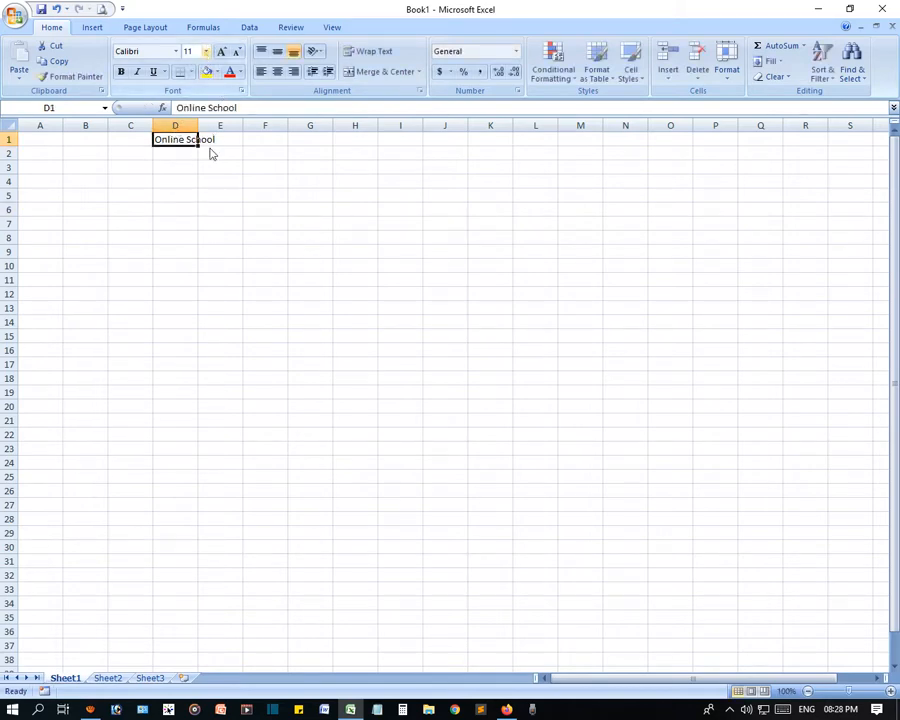
left_click(206, 51)
left_click(196, 178)
left_click(220, 362)
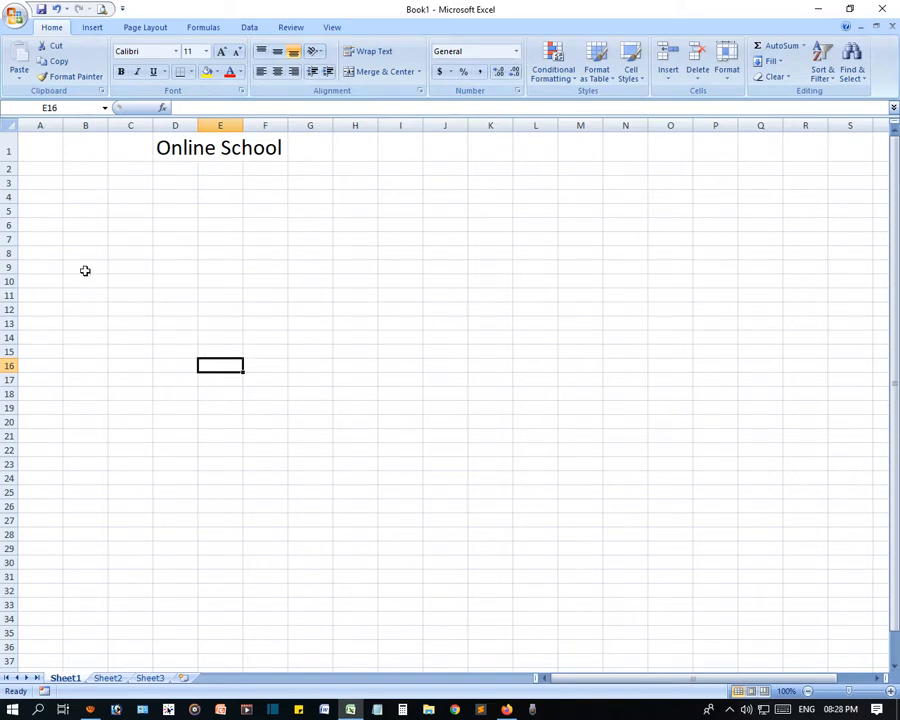
Step: Enter 1 in cell B5 and fill the number series down to 25 in cell B29
left_click(41, 212)
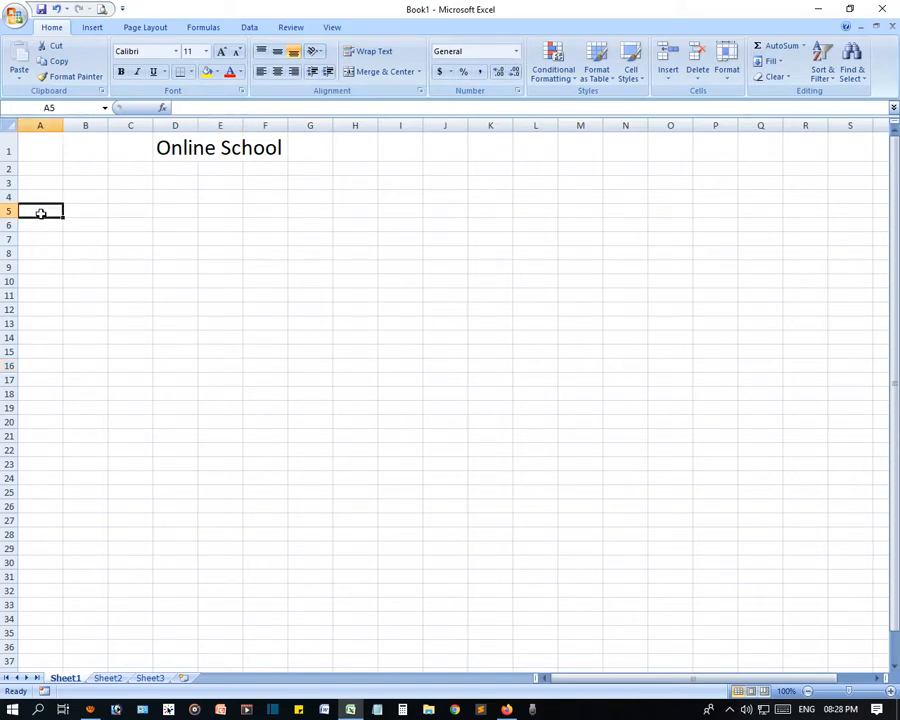
double_click(40, 211)
left_click(135, 296)
left_click(45, 212)
left_click(88, 212)
type("1")
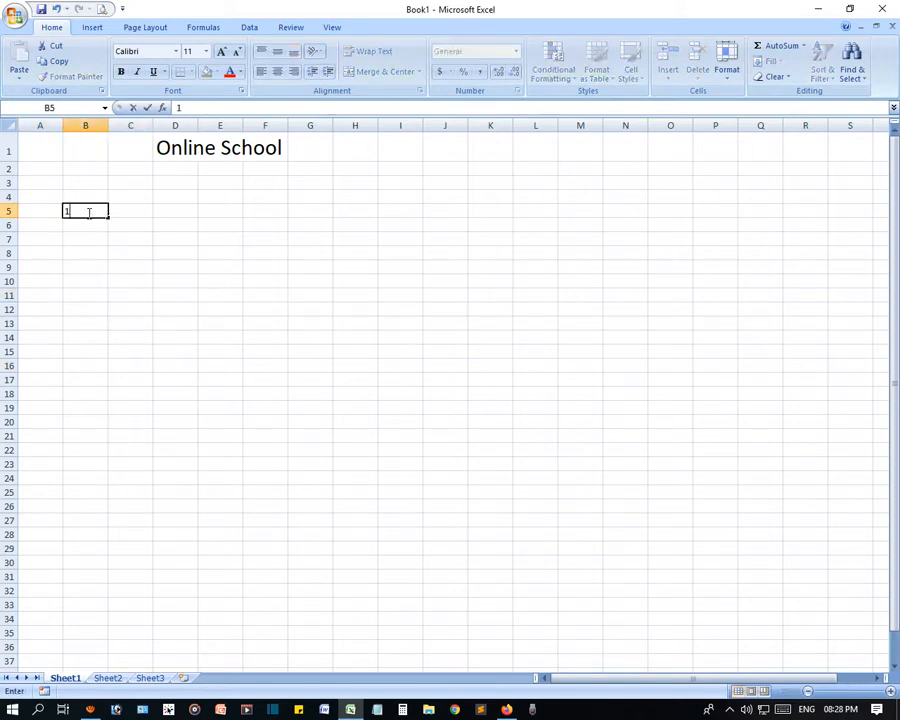
key("Return")
left_click(88, 212)
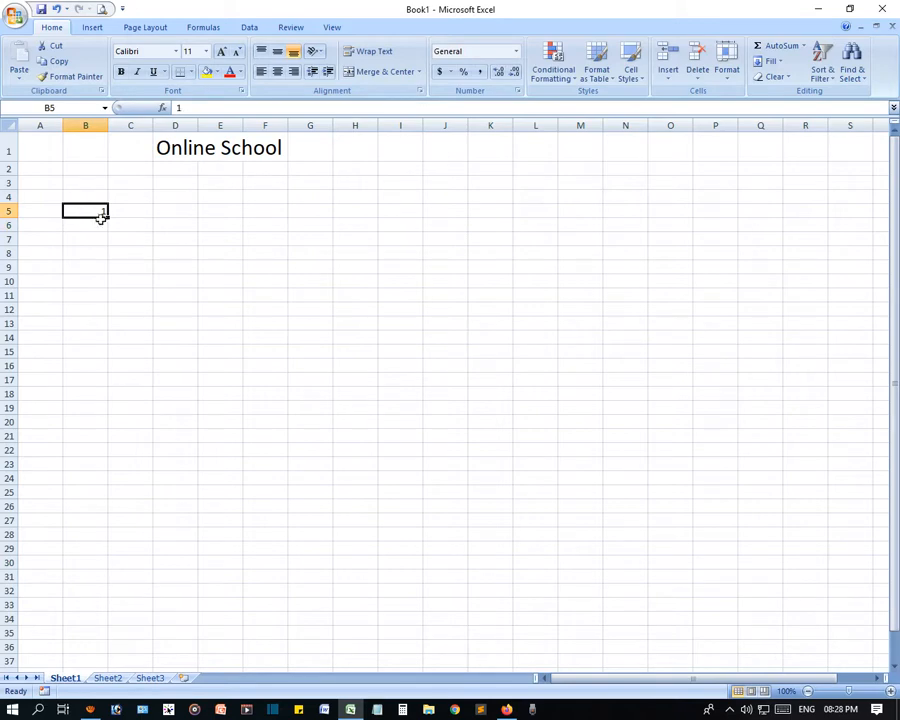
left_click_drag(106, 215, 127, 551)
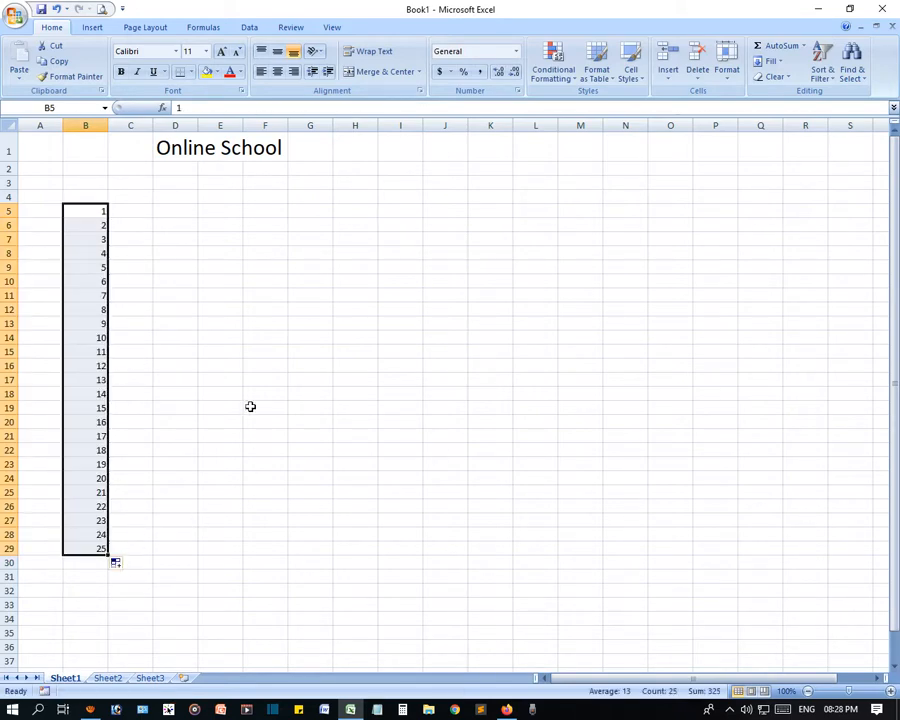
left_click(248, 393)
Step: Enter "Bangladesh" in cell B32 below the number series
left_click_drag(104, 208, 80, 542)
scroll(324, 473, "down", 1)
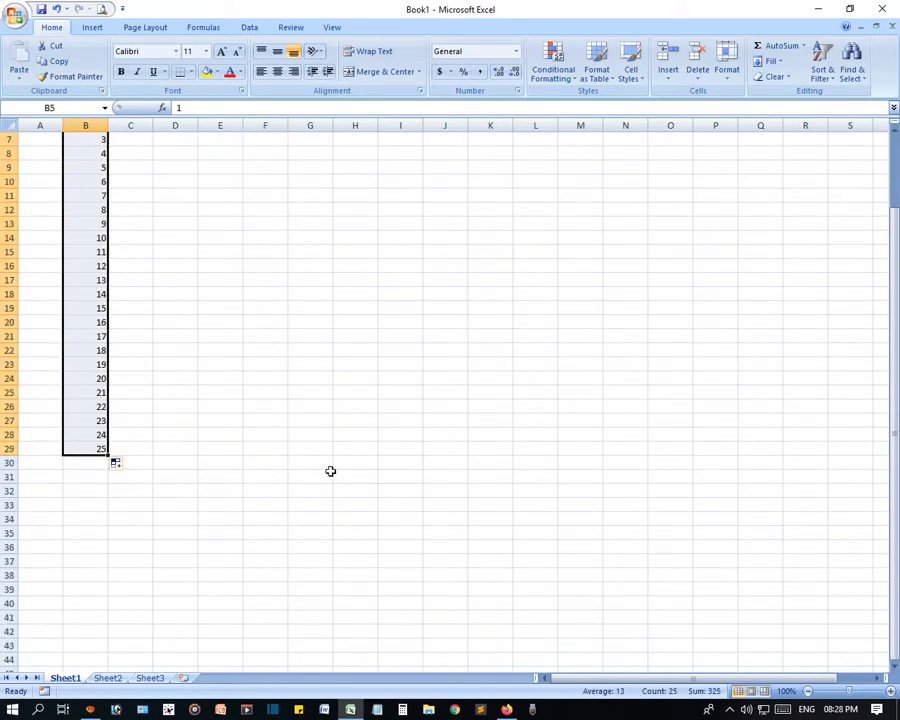
scroll(330, 468, "up", 1)
left_click(90, 586)
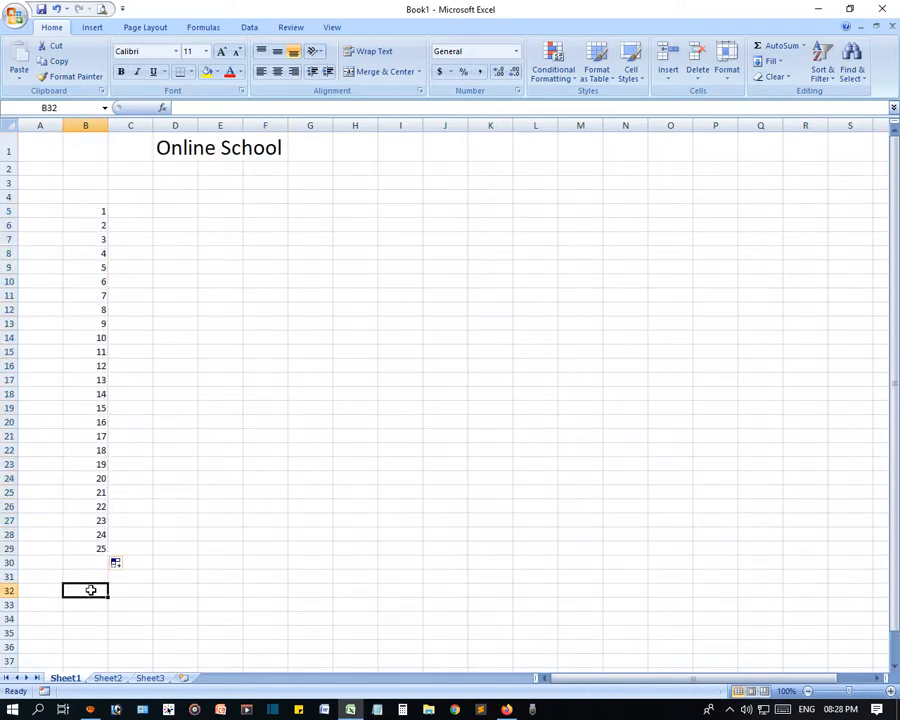
type("Bangladesh")
key("Return")
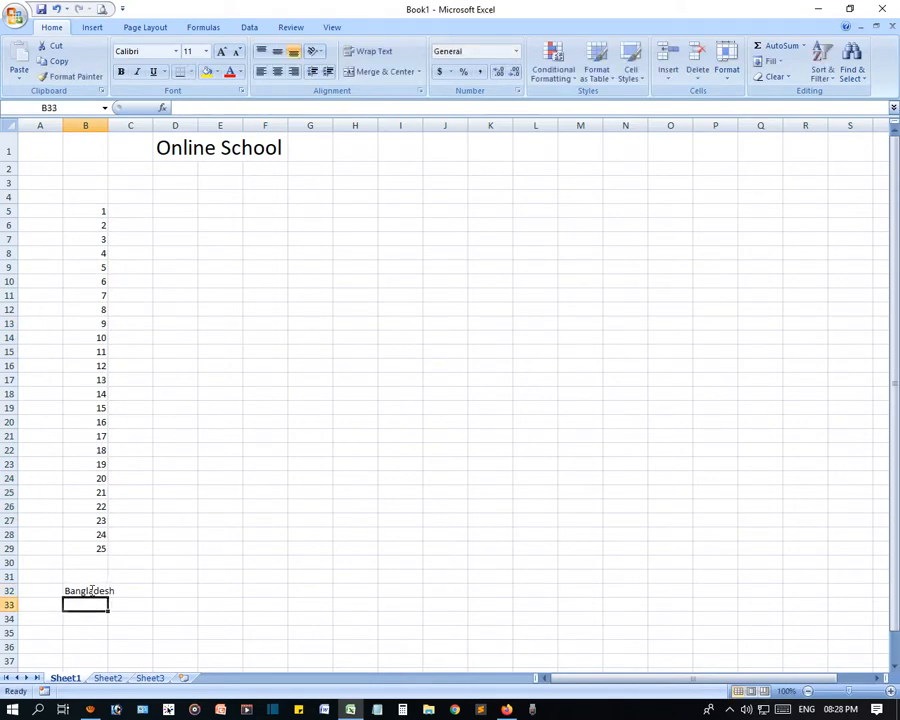
left_click(90, 591)
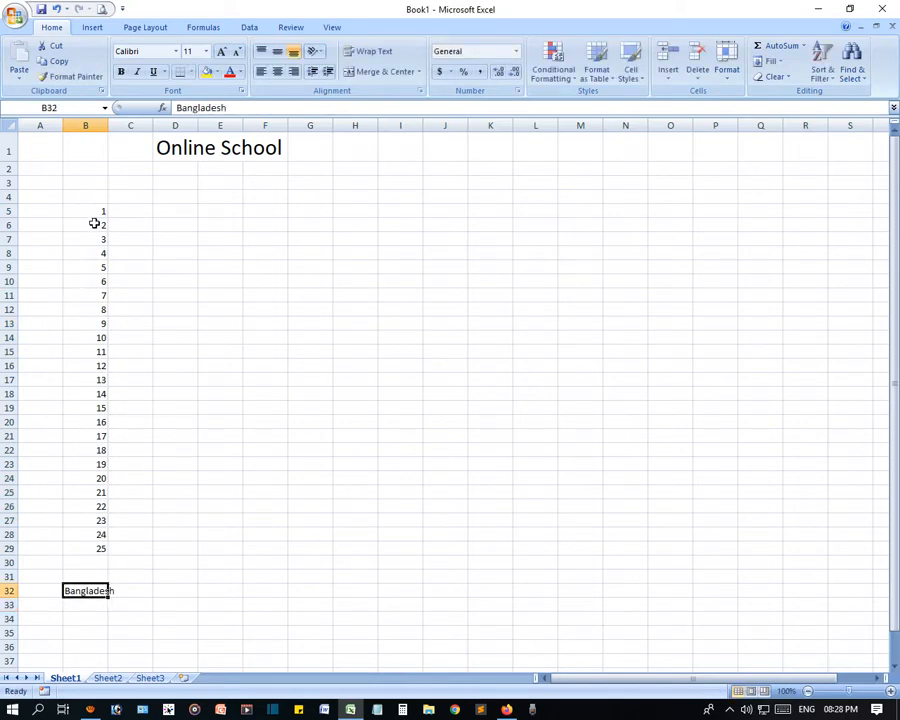
Step: Group the number series in cells B5 to B29 by rows
left_click_drag(72, 213, 94, 550)
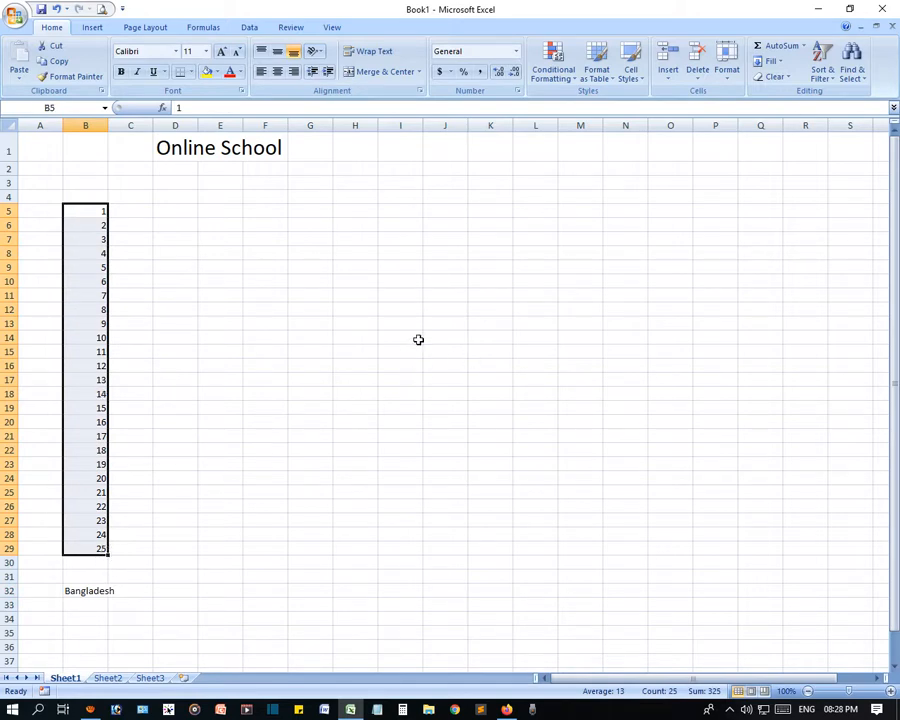
left_click(249, 27)
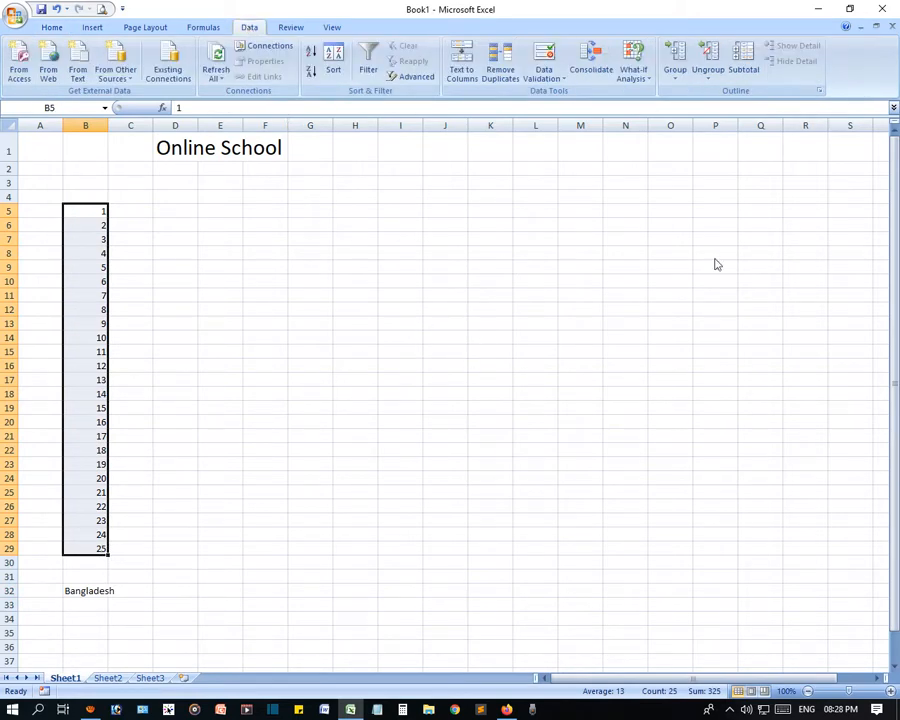
left_click(679, 79)
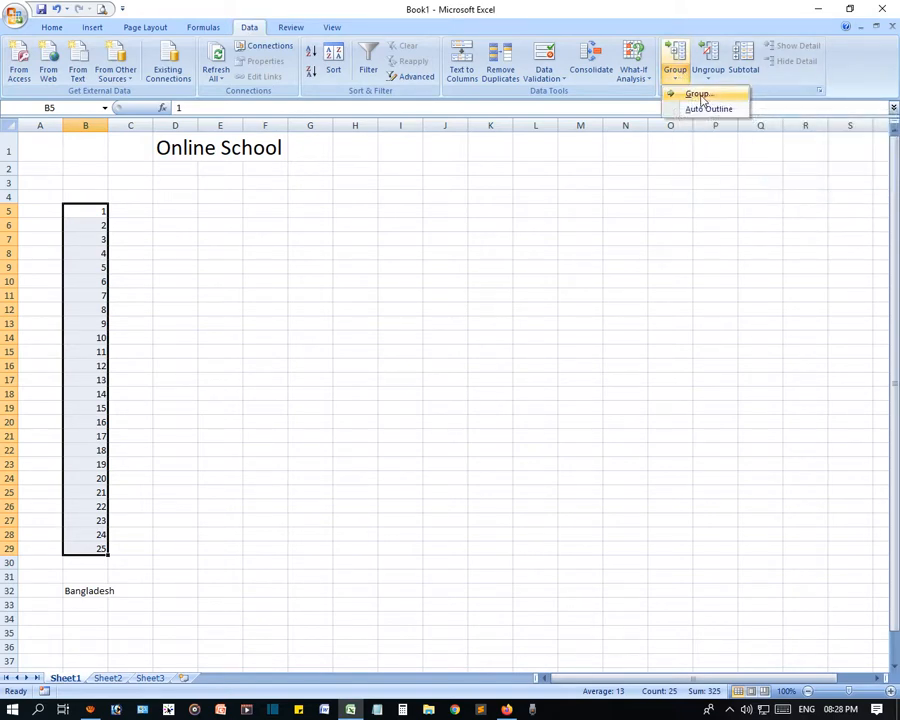
left_click(703, 95)
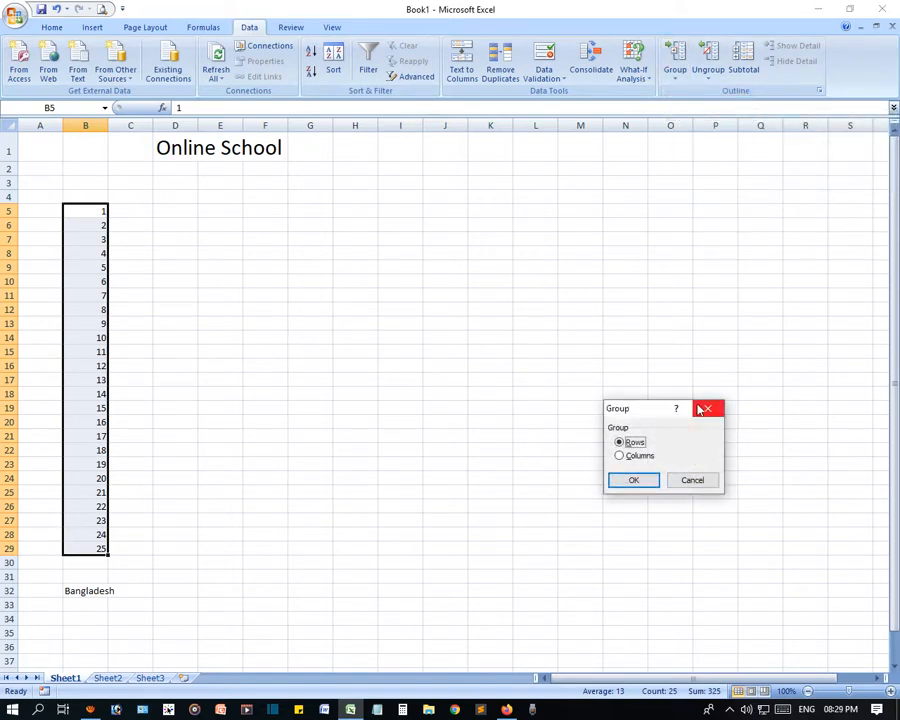
left_click_drag(647, 408, 606, 197)
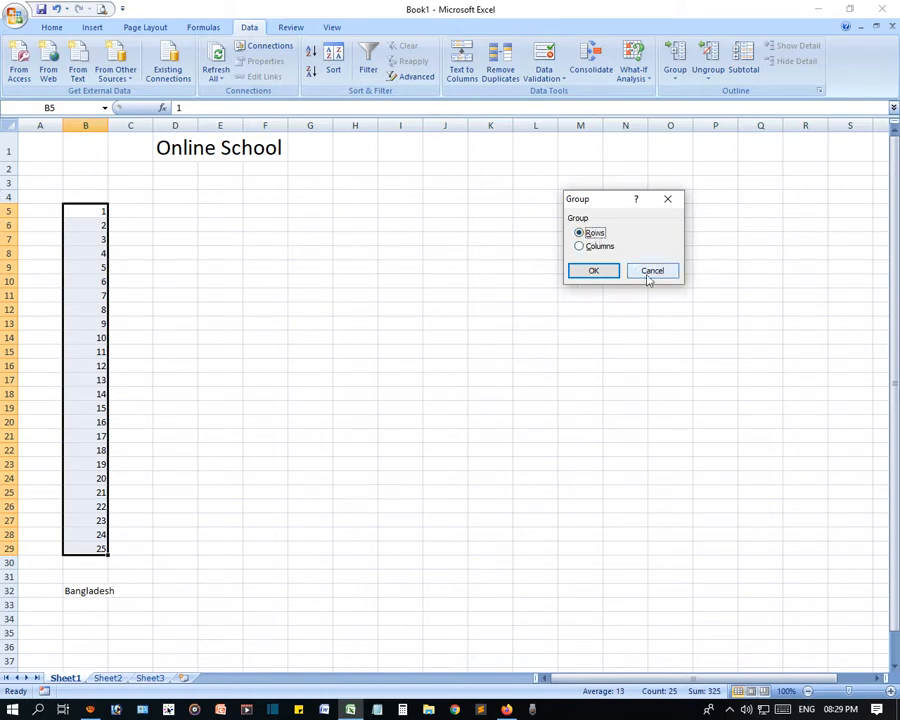
left_click(587, 248)
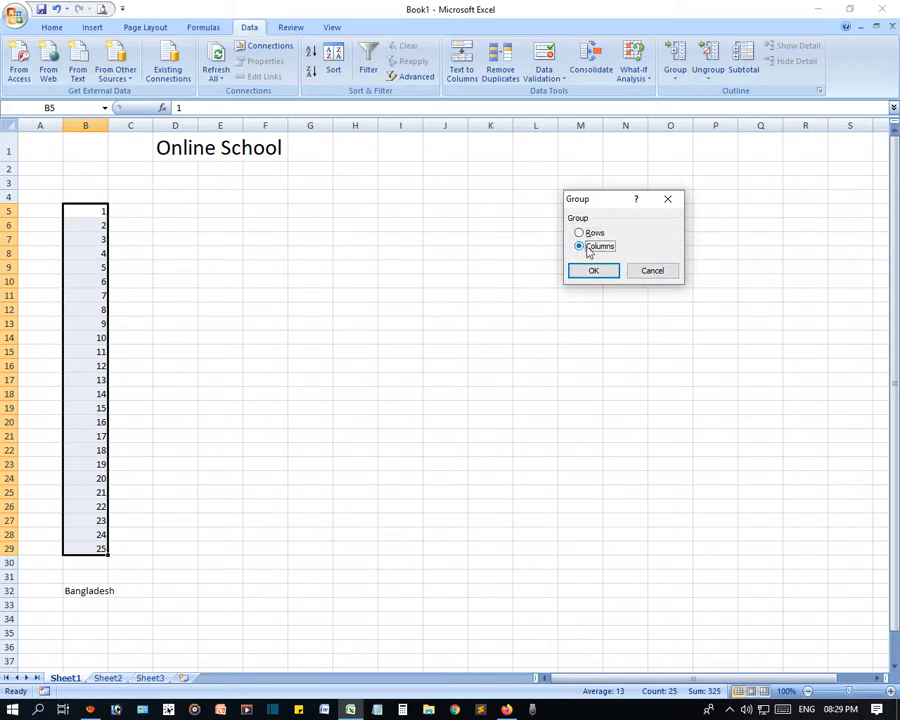
left_click(580, 233)
left_click(591, 274)
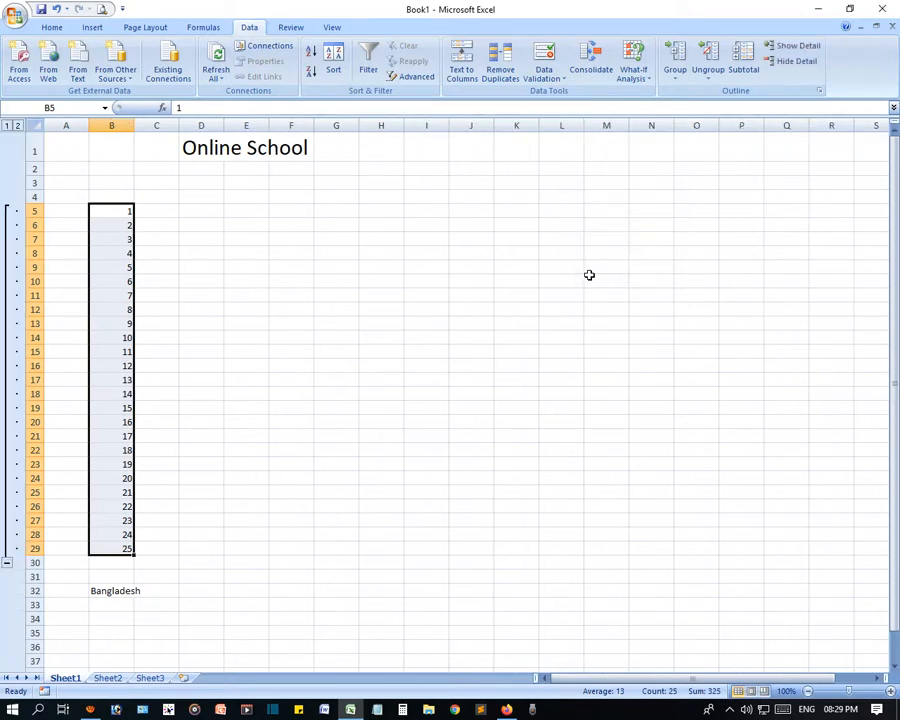
left_click(277, 488)
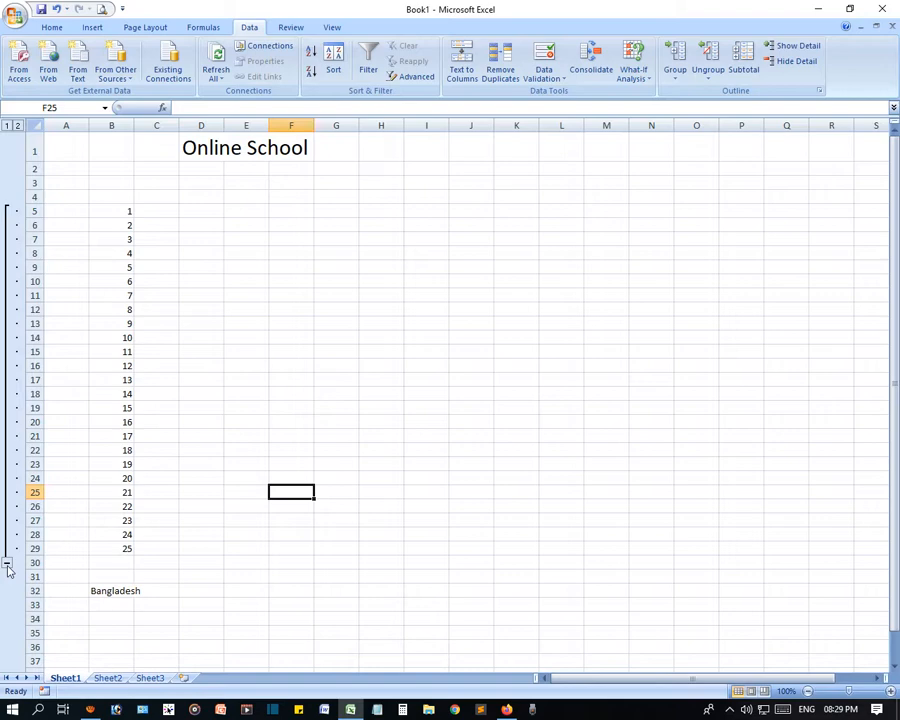
left_click(264, 537)
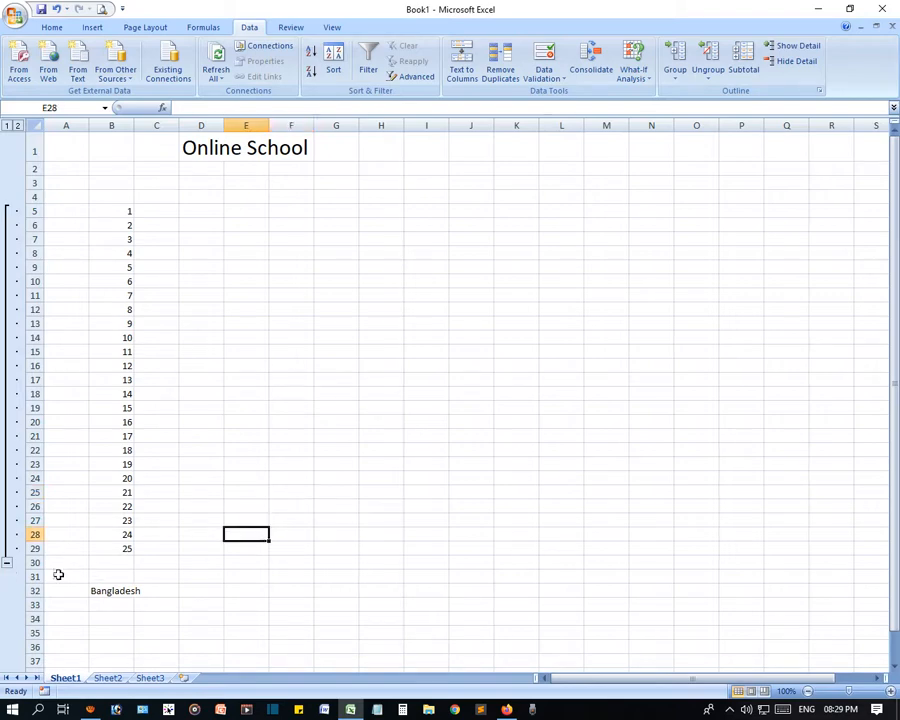
Step: Collapse and re-expand the grouped rows 5 to 29 twice
left_click(8, 565)
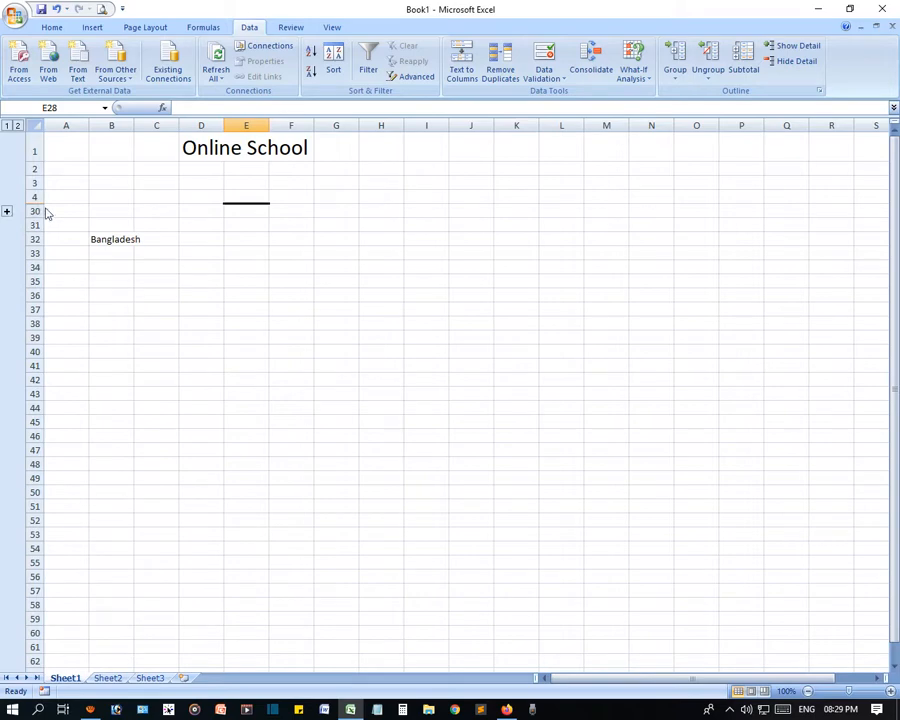
left_click(6, 213)
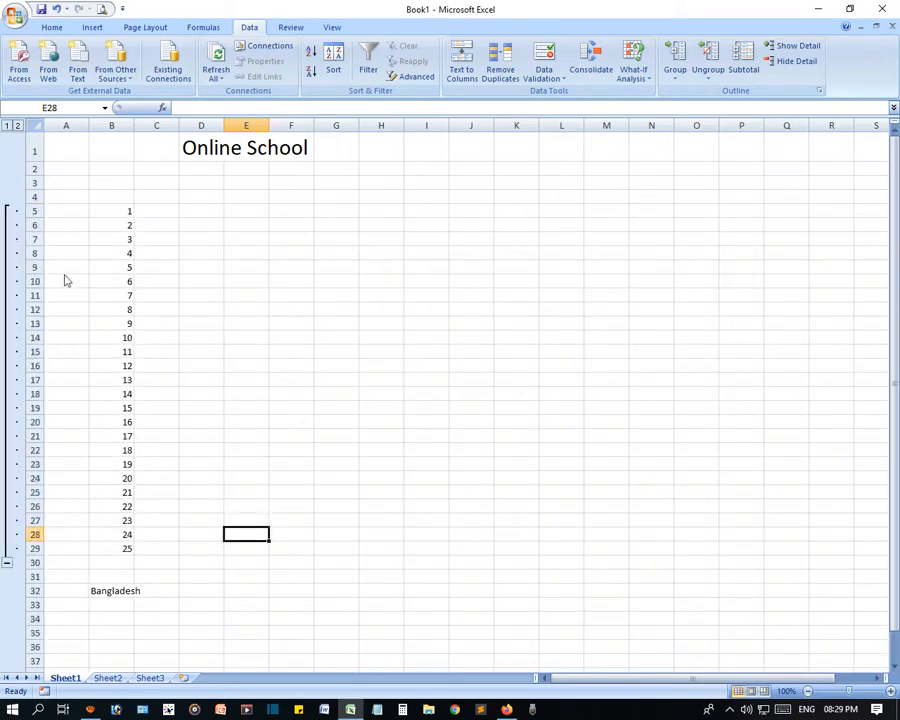
left_click(7, 565)
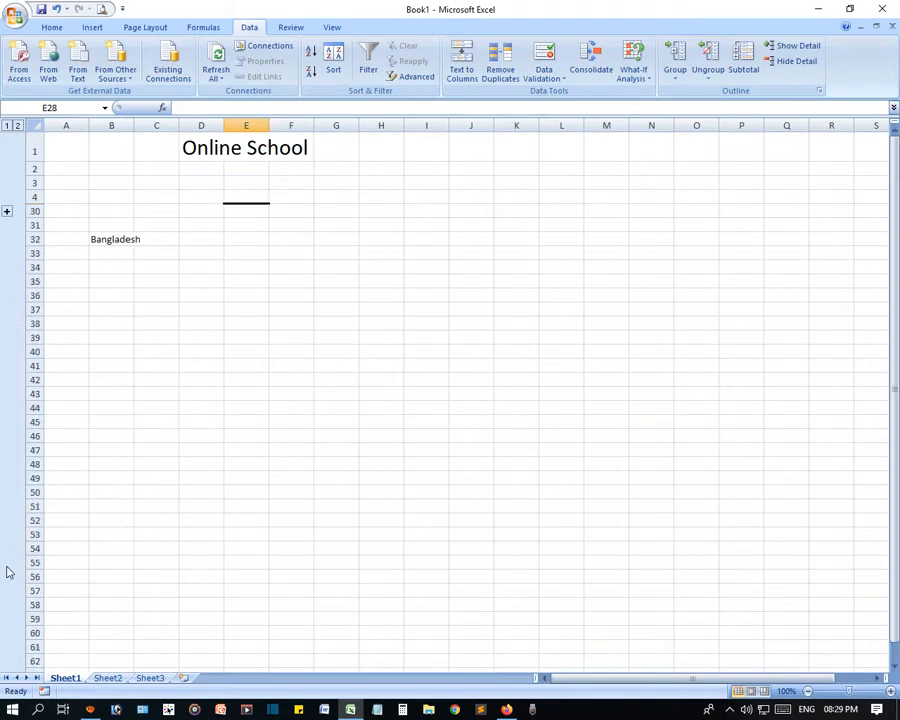
left_click(8, 212)
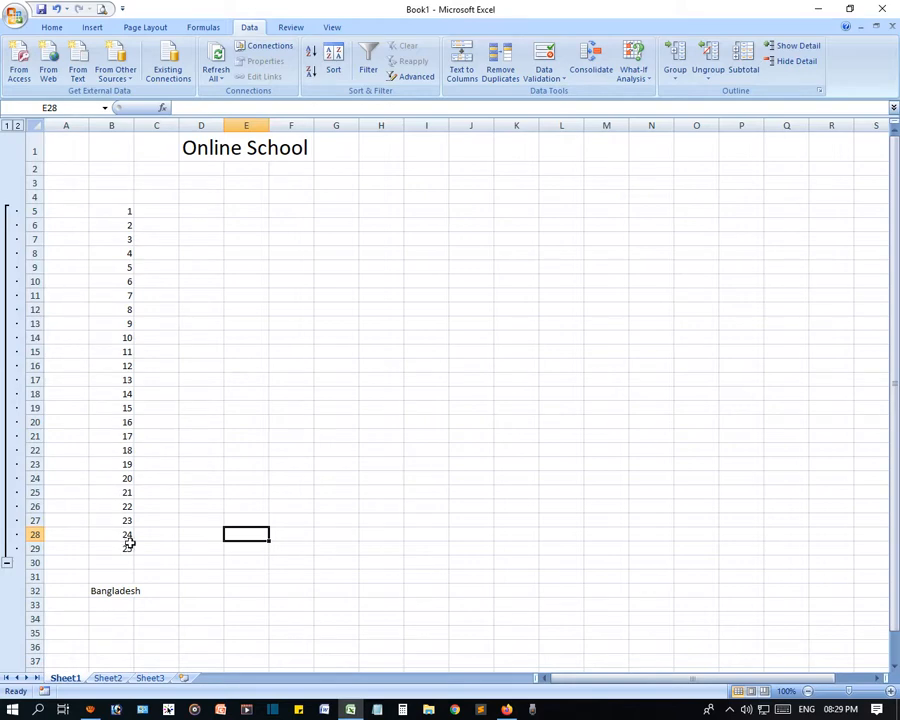
Step: Collapse the grouped rows 5 to 29, expand them once, and leave them collapsed
scroll(128, 540, "down", 7)
scroll(130, 540, "up", 7)
left_click(120, 211)
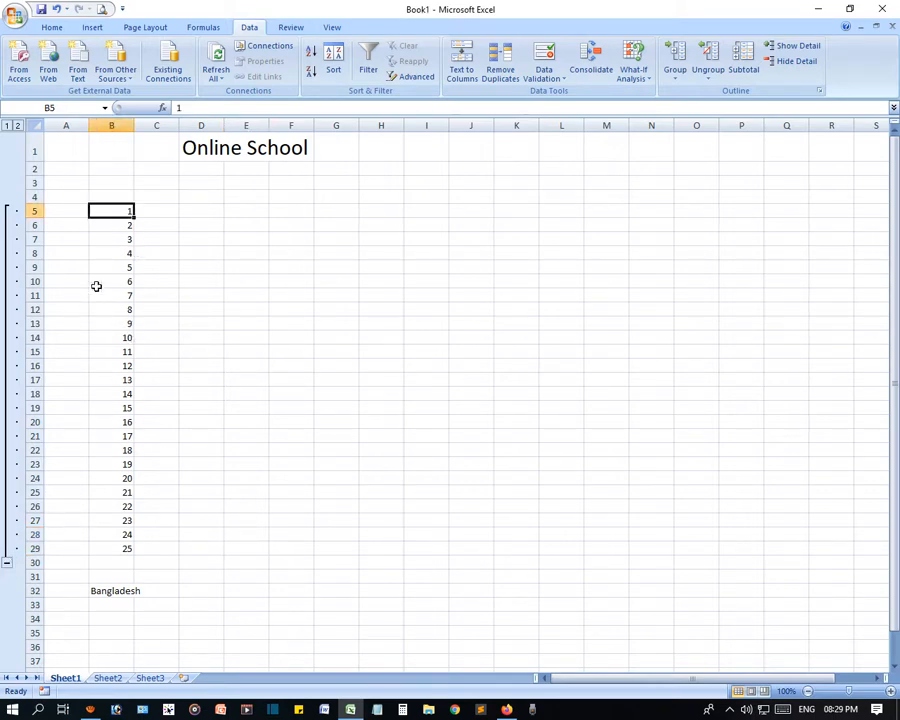
left_click(6, 565)
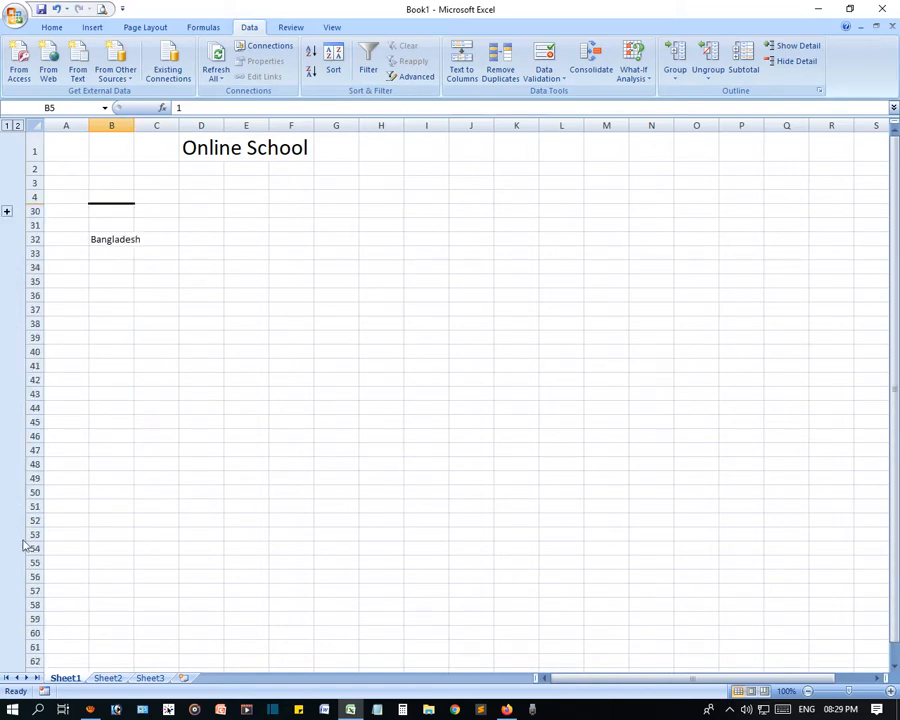
left_click(6, 211)
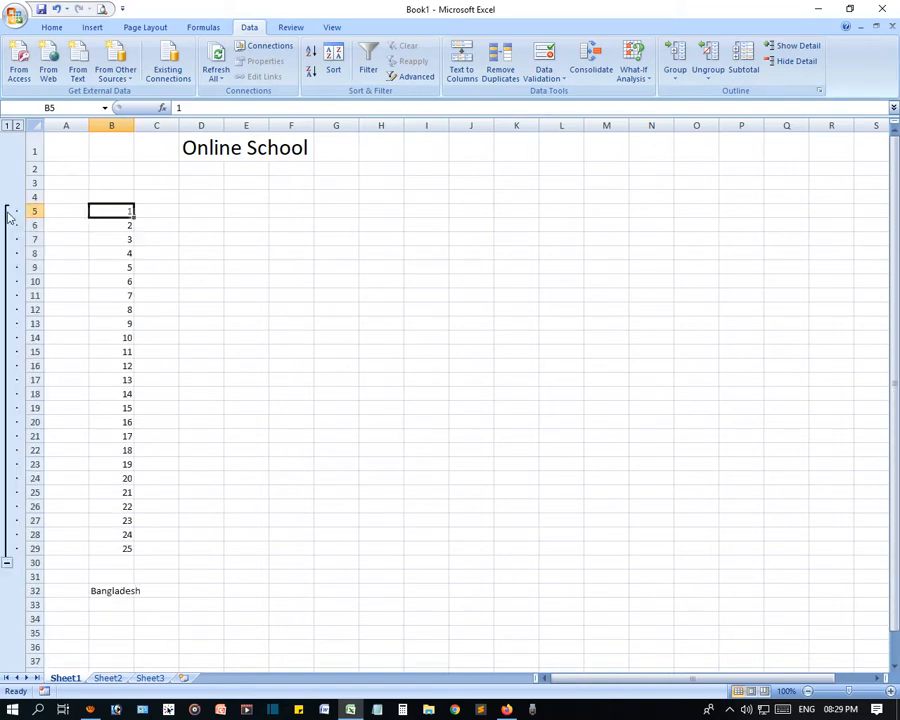
left_click(6, 565)
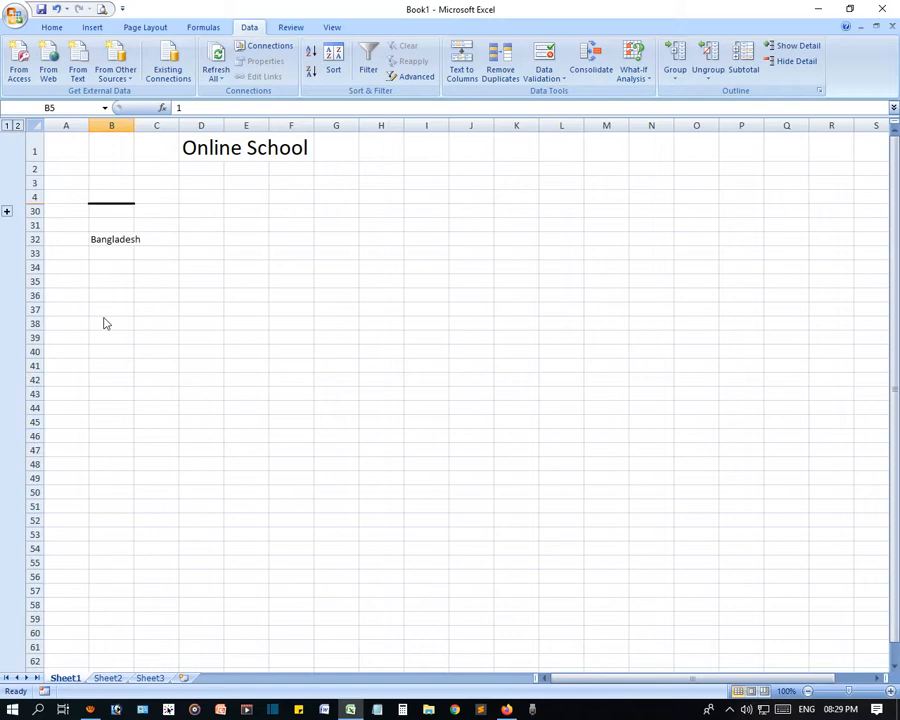
Step: Expand the grouped rows 5 to 29 and select the number series in cells B5 to B29
left_click(6, 212)
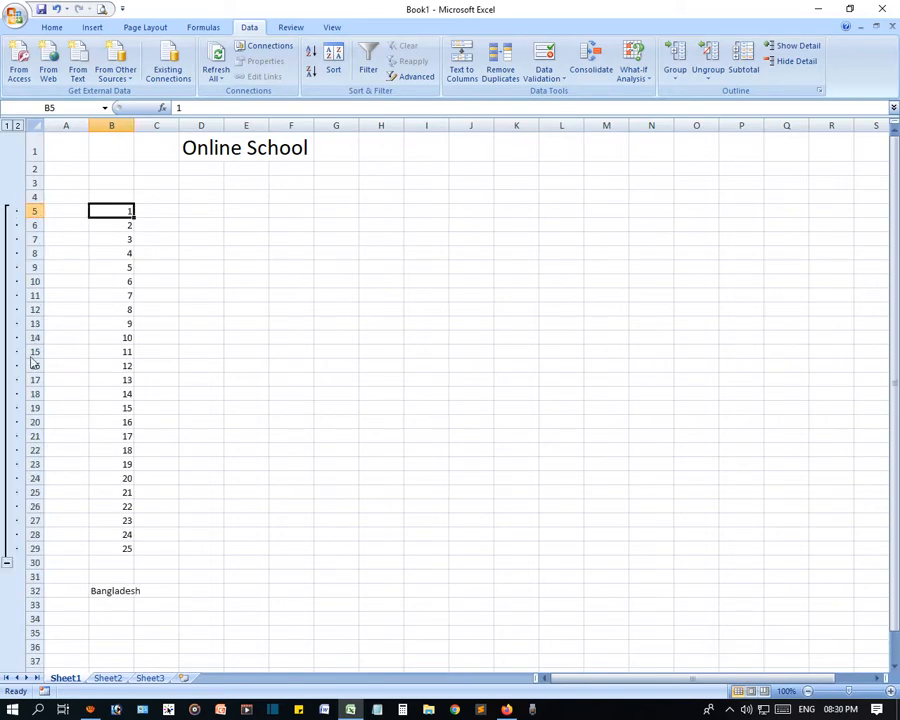
left_click(35, 564)
left_click(108, 562)
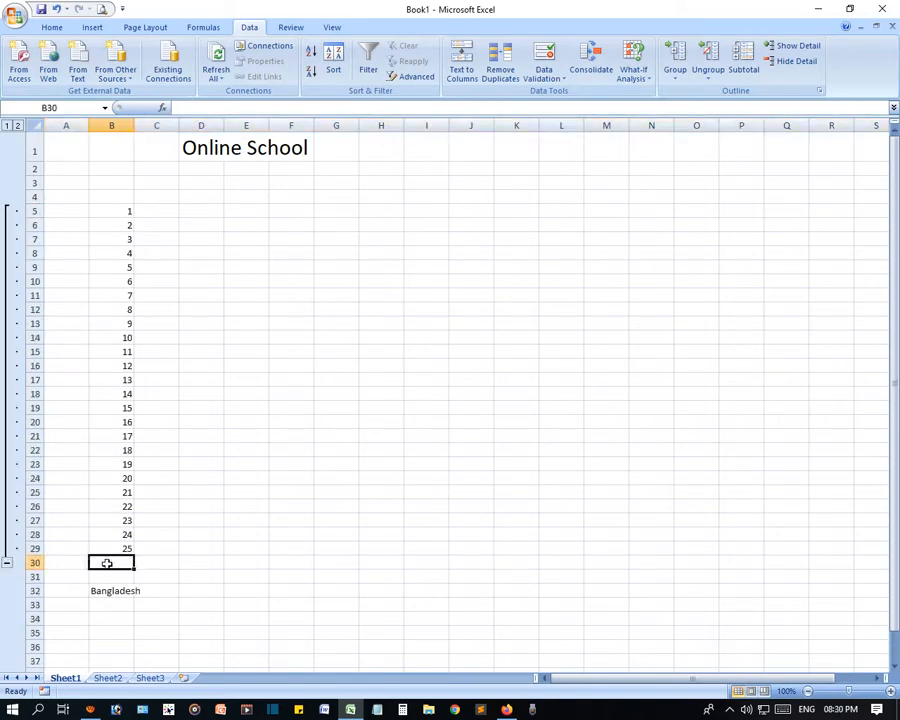
left_click_drag(113, 548, 102, 214)
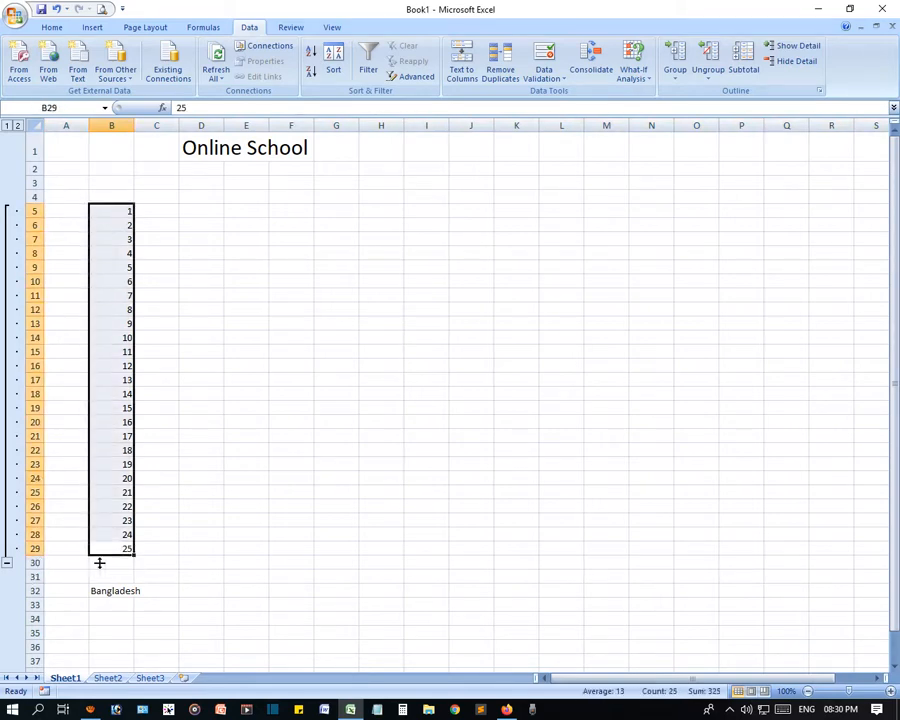
Step: Collapse and re-expand the grouped rows 5 to 29 two times, leaving them expanded
left_click(6, 564)
left_click(98, 211)
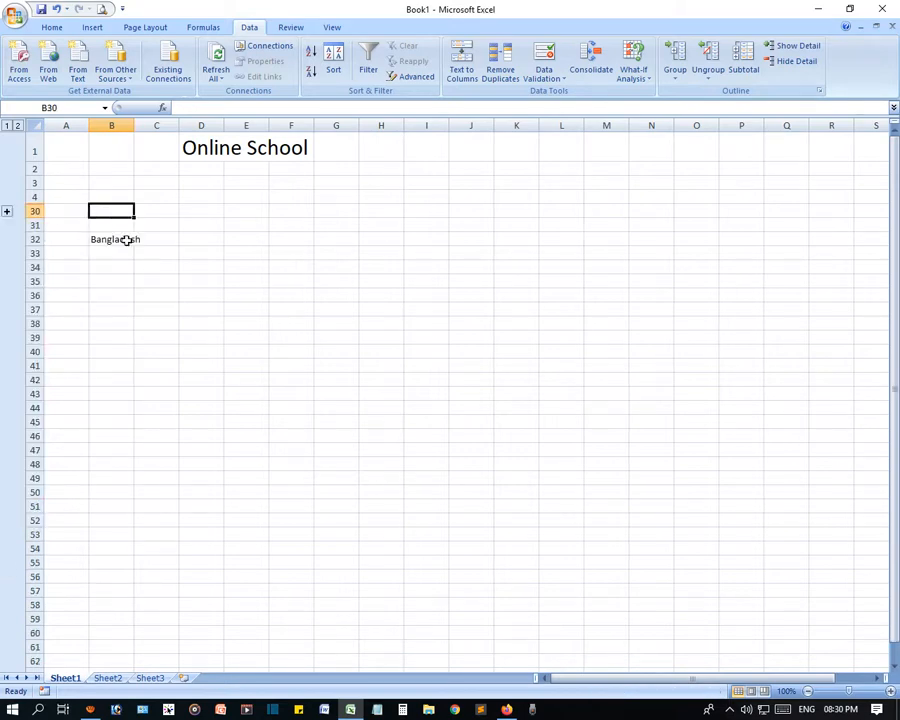
left_click(6, 211)
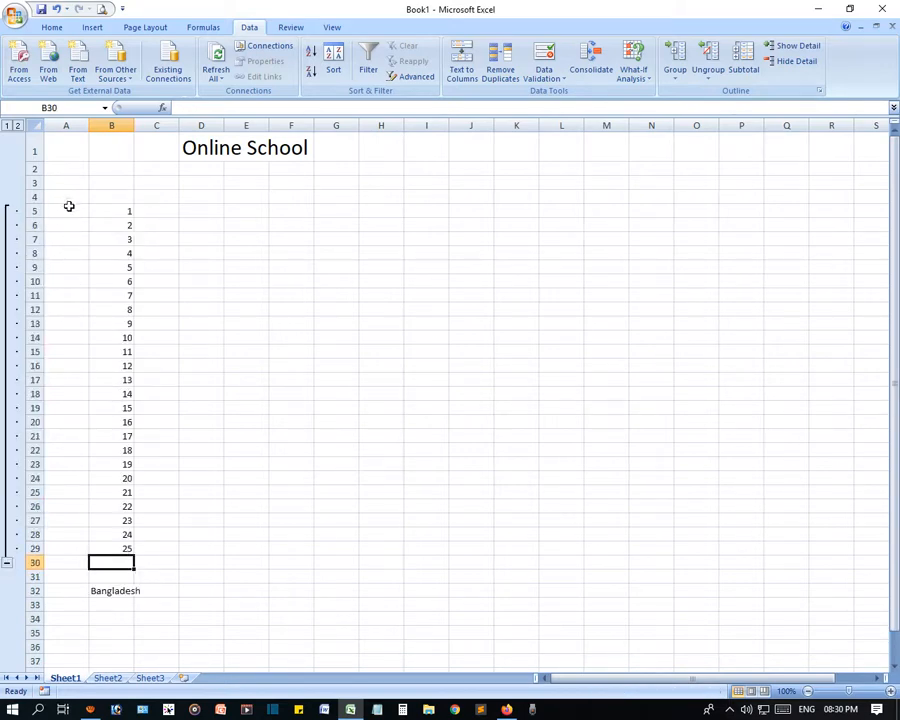
left_click(488, 216)
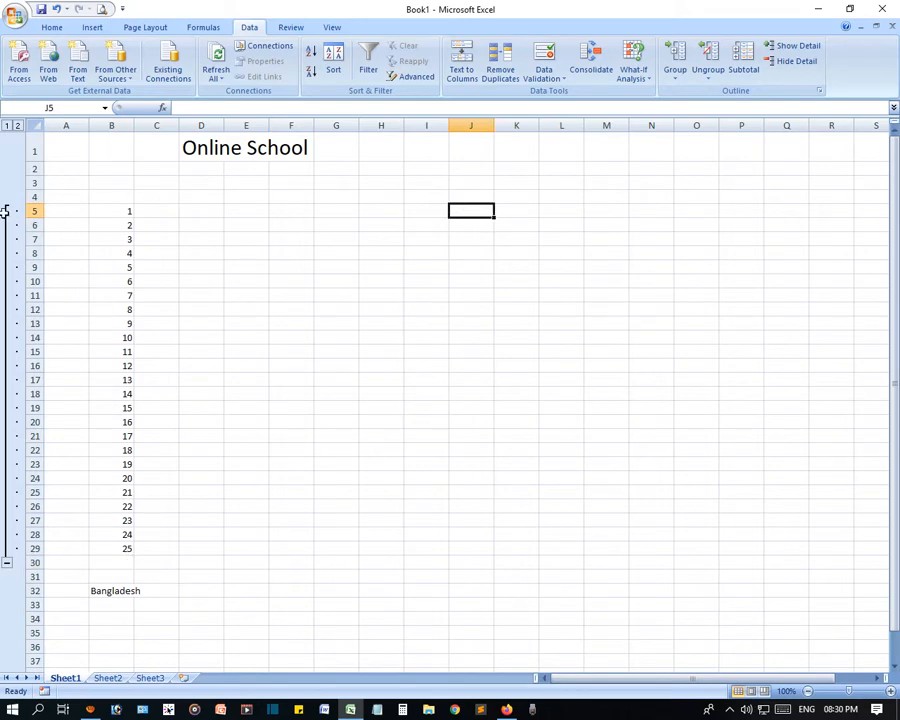
left_click(7, 565)
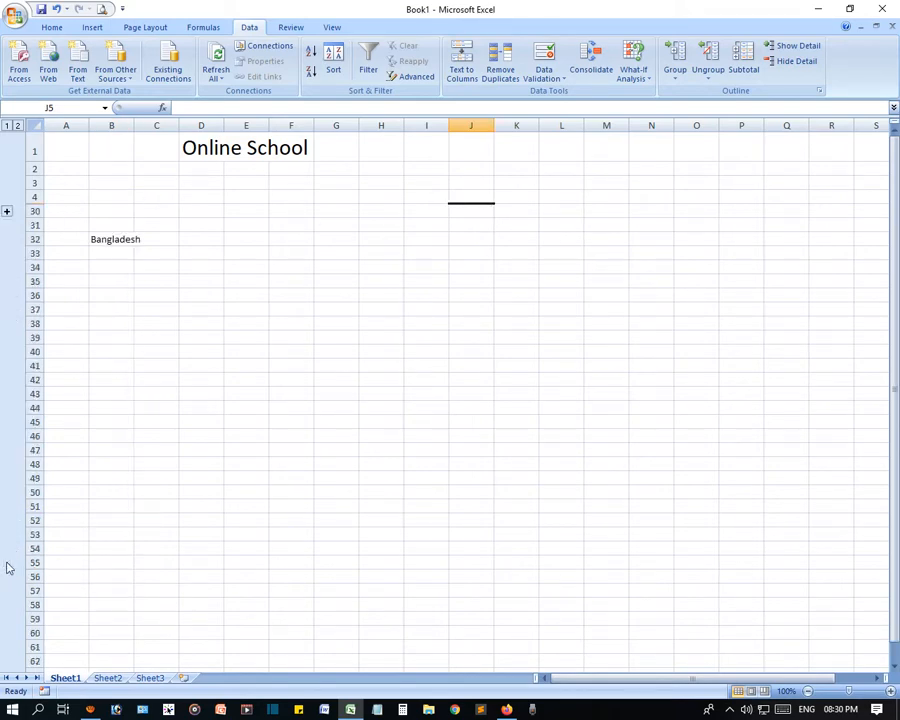
left_click(7, 212)
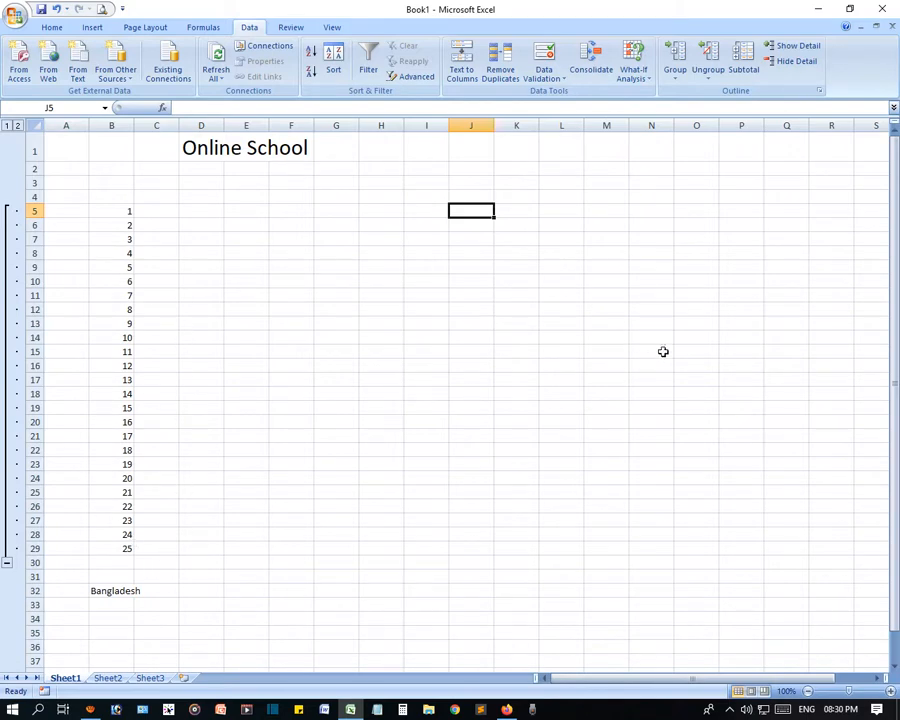
Step: Enter 1 in cell I5 and fill a number series from 1 to 7 across row 5 to cell O5
left_click(432, 210)
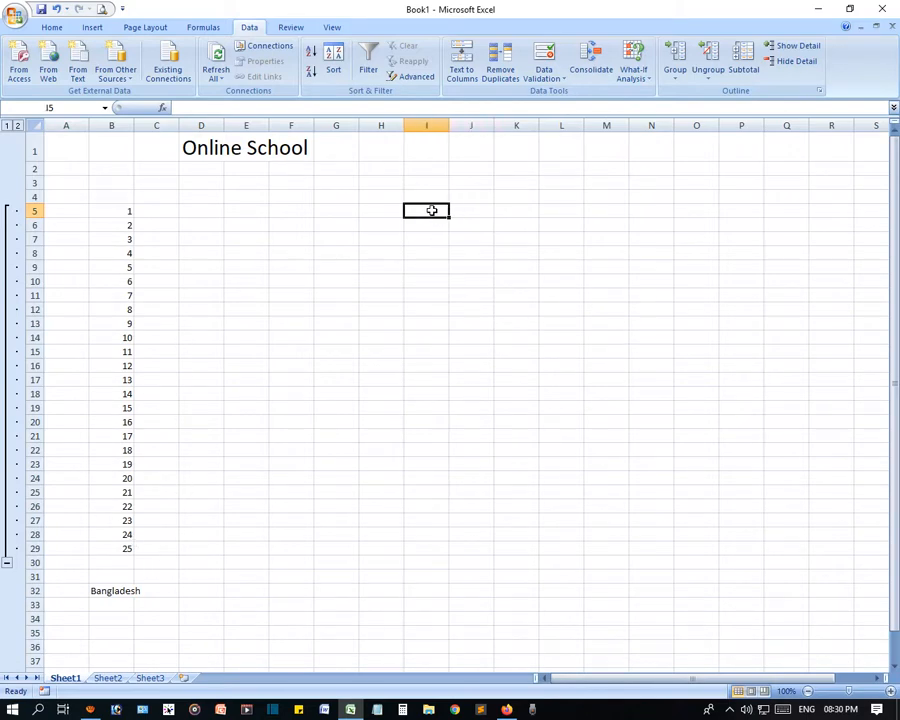
type("1")
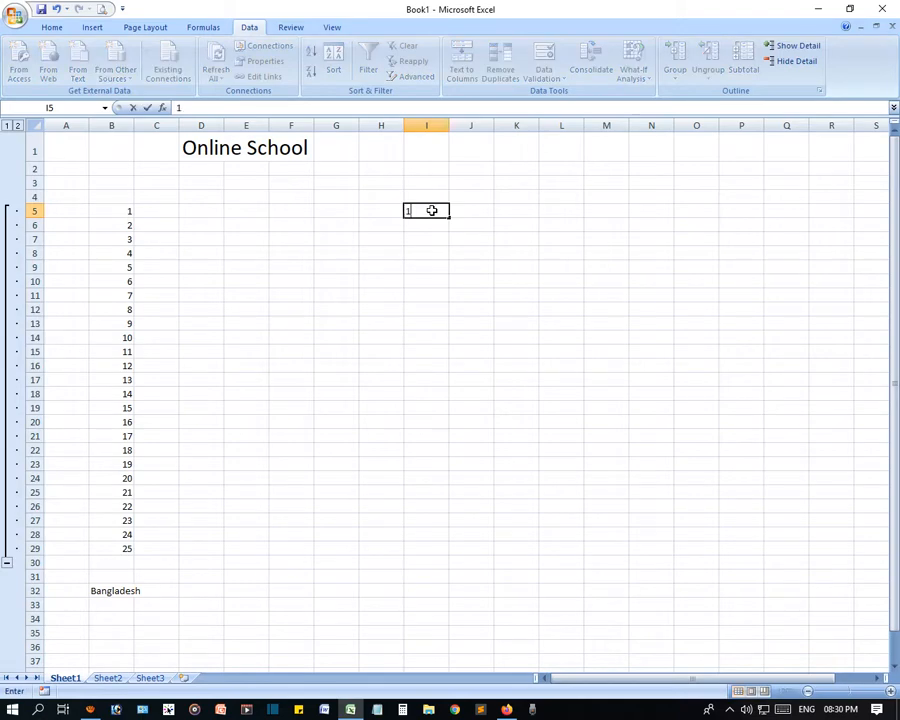
left_click(426, 362)
left_click(426, 208)
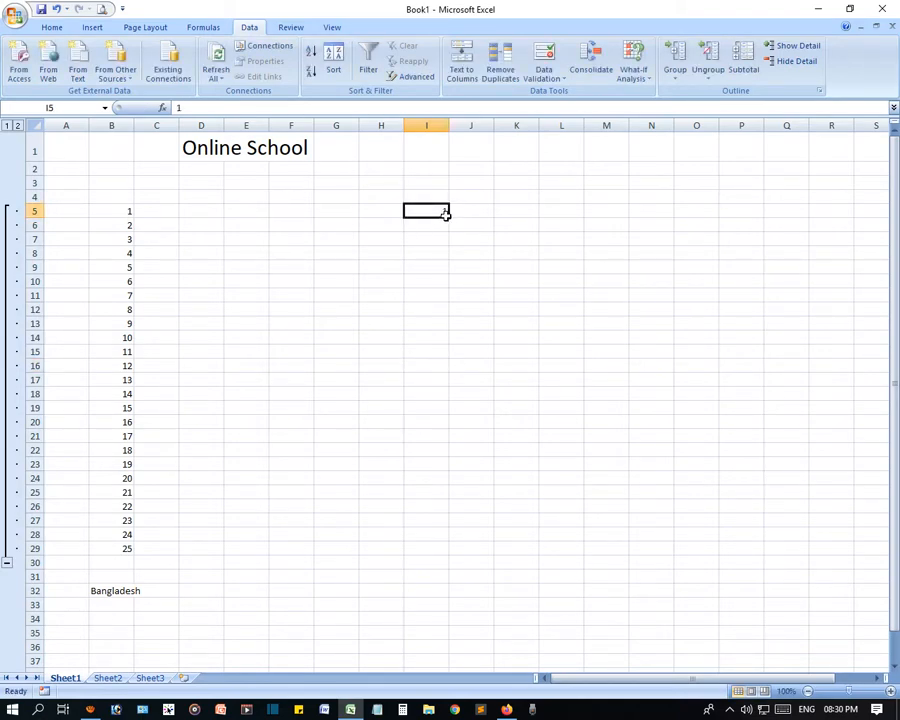
left_click_drag(465, 216, 728, 224)
Step: Enter "Bangladesh" in cell Q5, one blank column after the horizontal number series
left_click(785, 213)
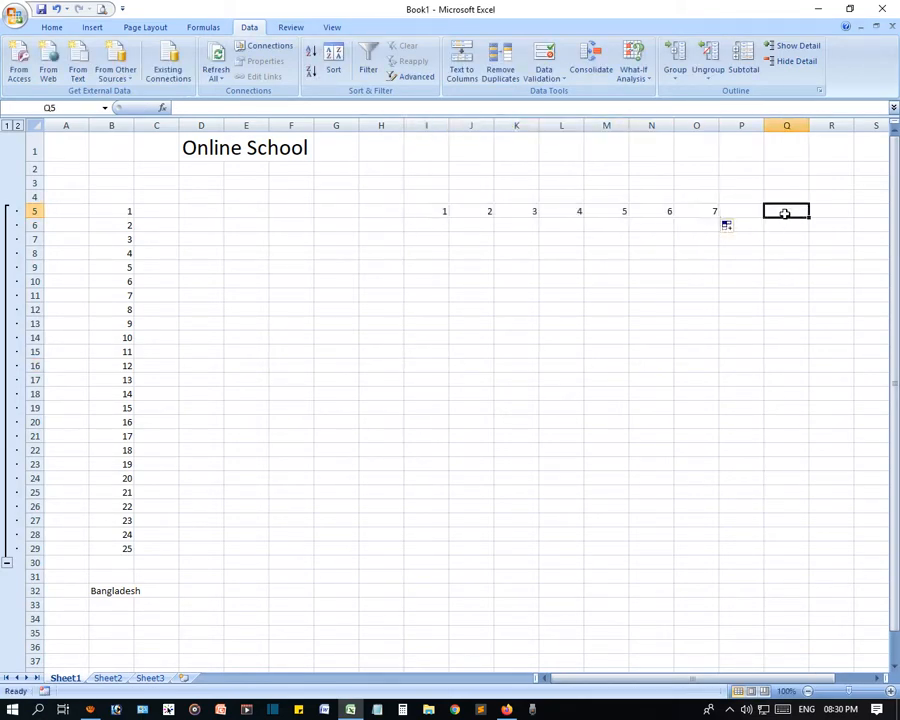
type("Bangla")
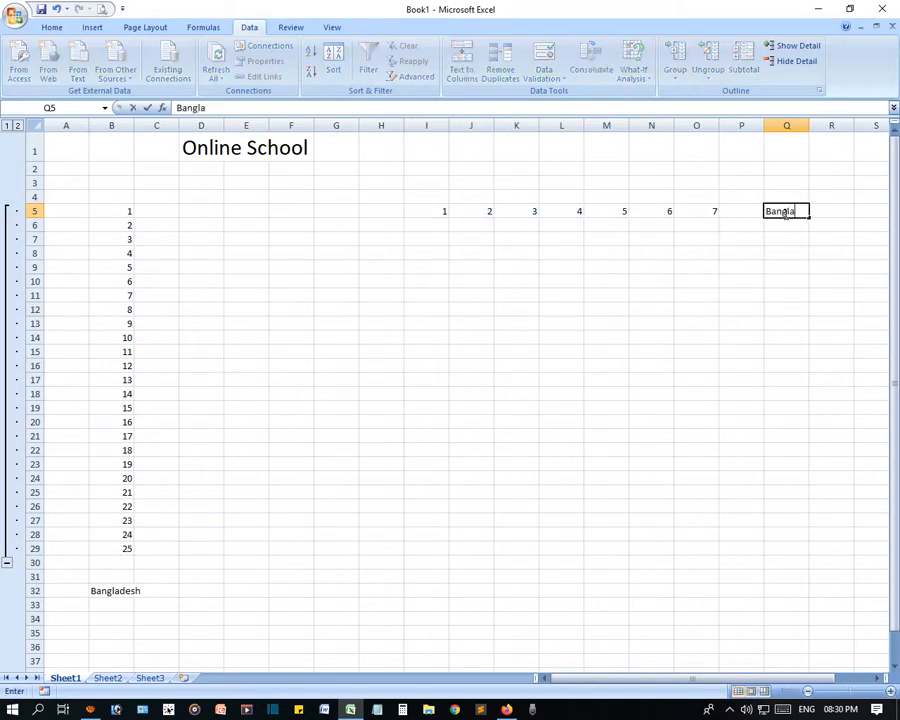
type("desh")
key("Return")
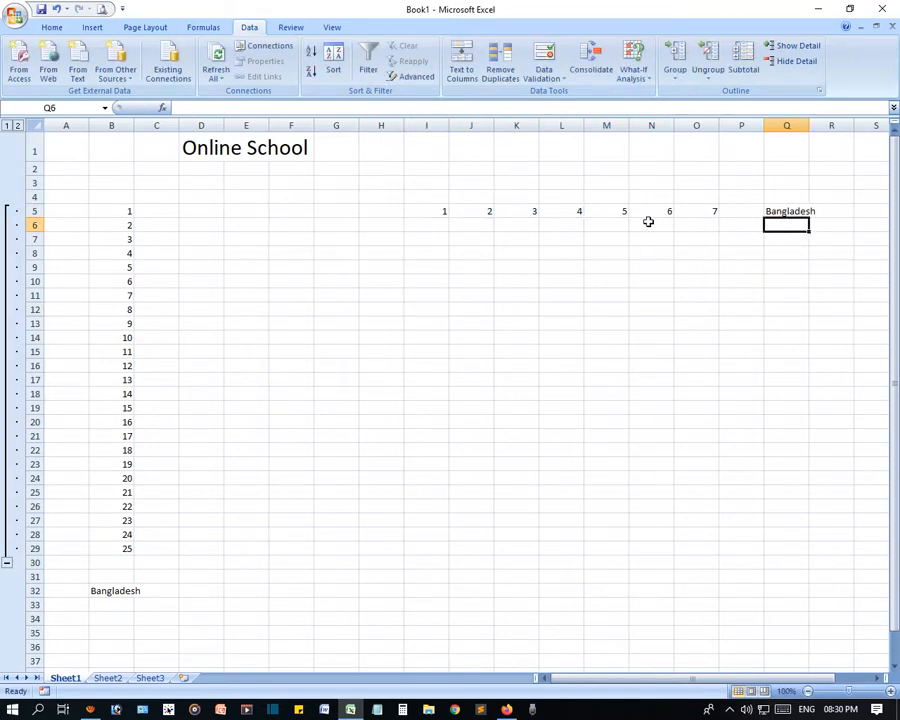
Step: Group the horizontal number series in cells I5 to O5 by columns
left_click_drag(440, 211, 705, 212)
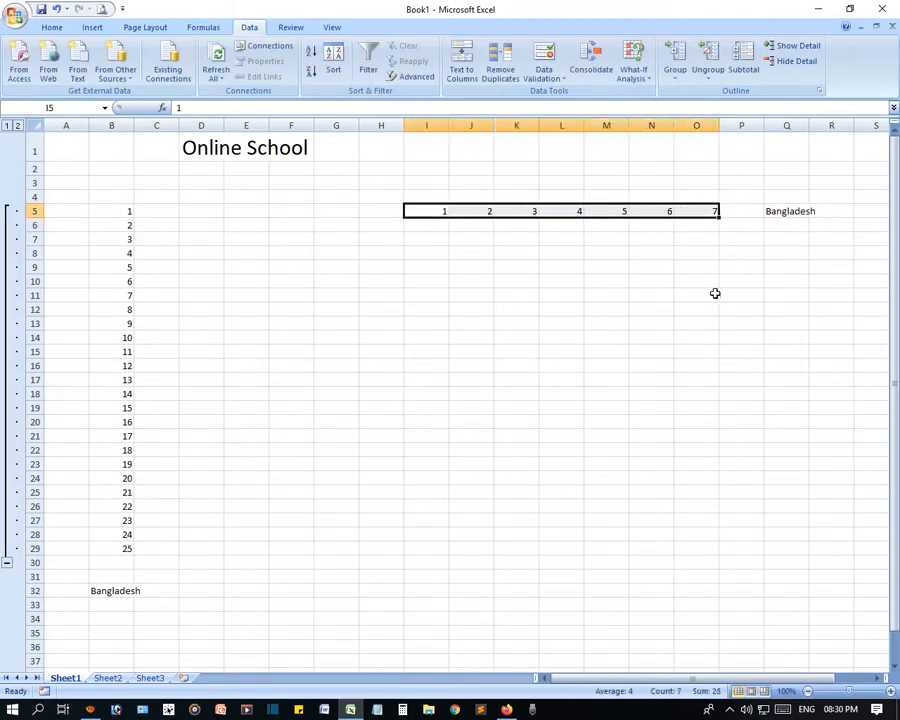
left_click(675, 78)
left_click(695, 94)
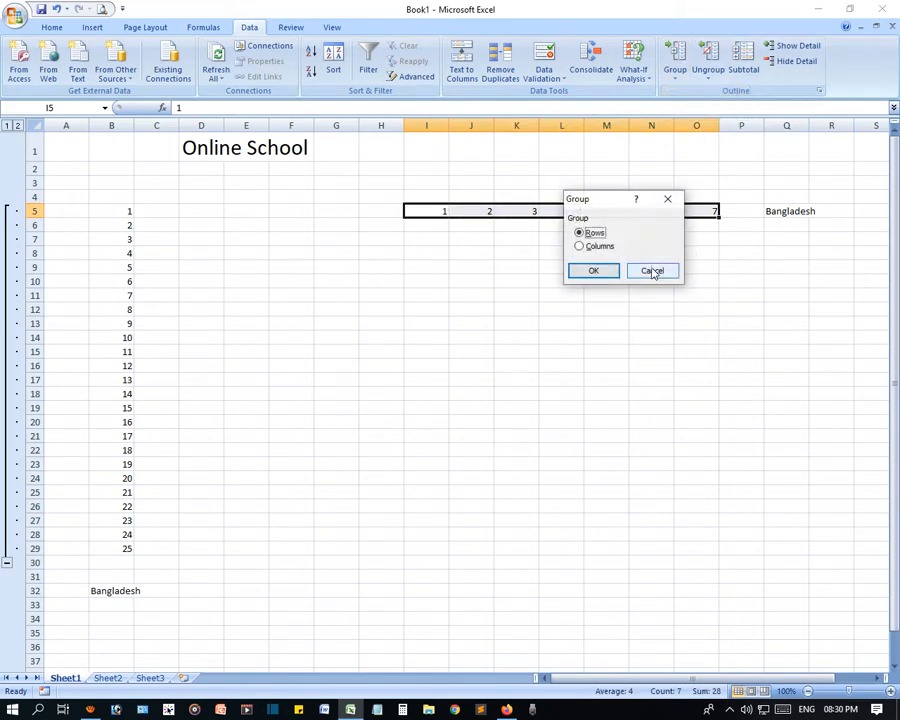
left_click(598, 246)
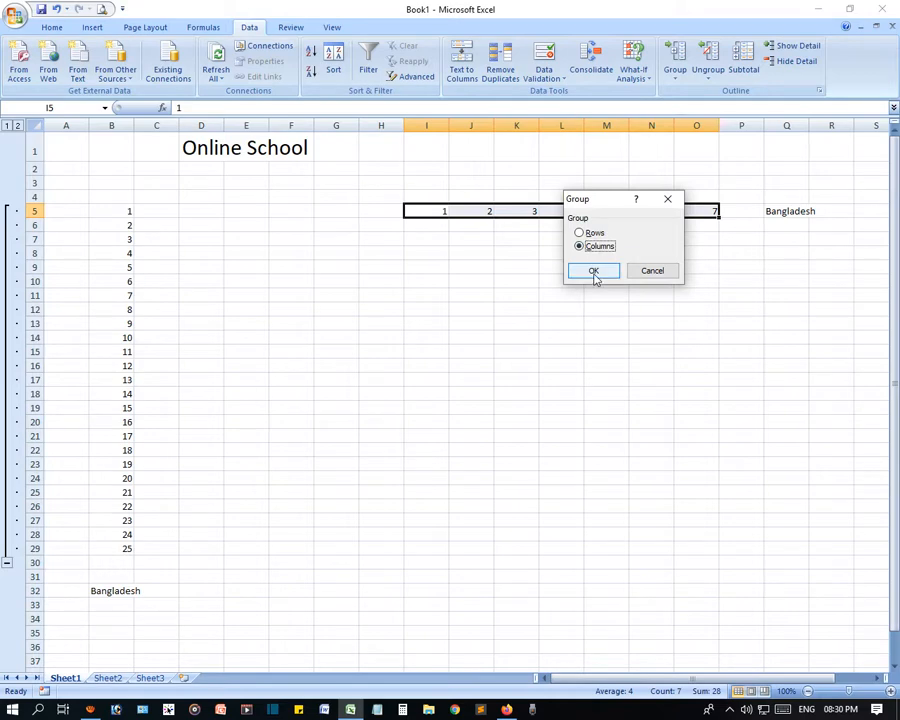
left_click(595, 275)
left_click(636, 362)
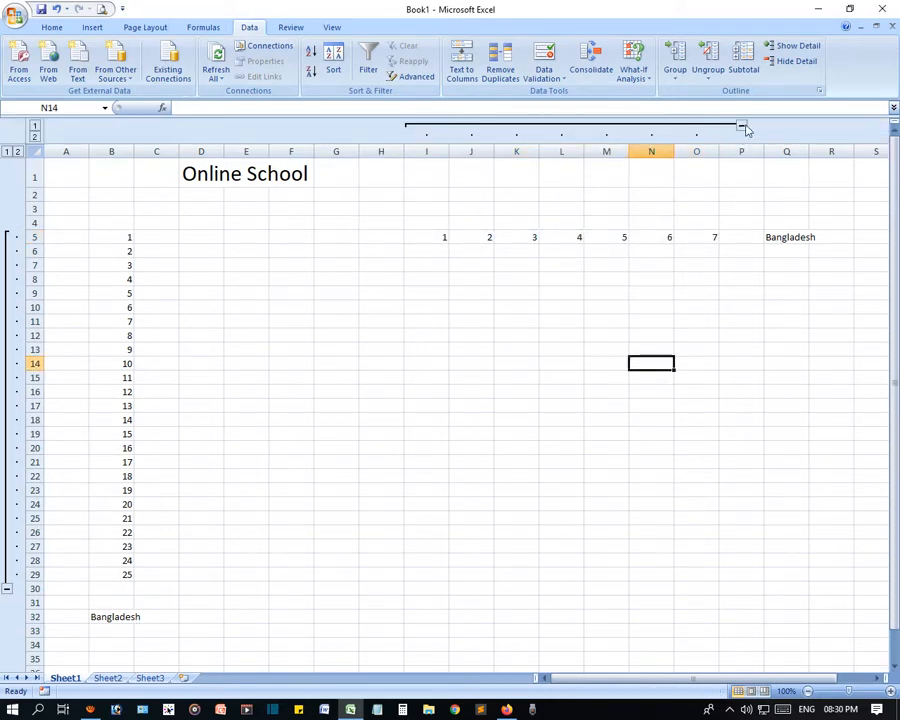
Step: Collapse the grouped columns I to O, expand them once, and leave them collapsed
left_click(742, 127)
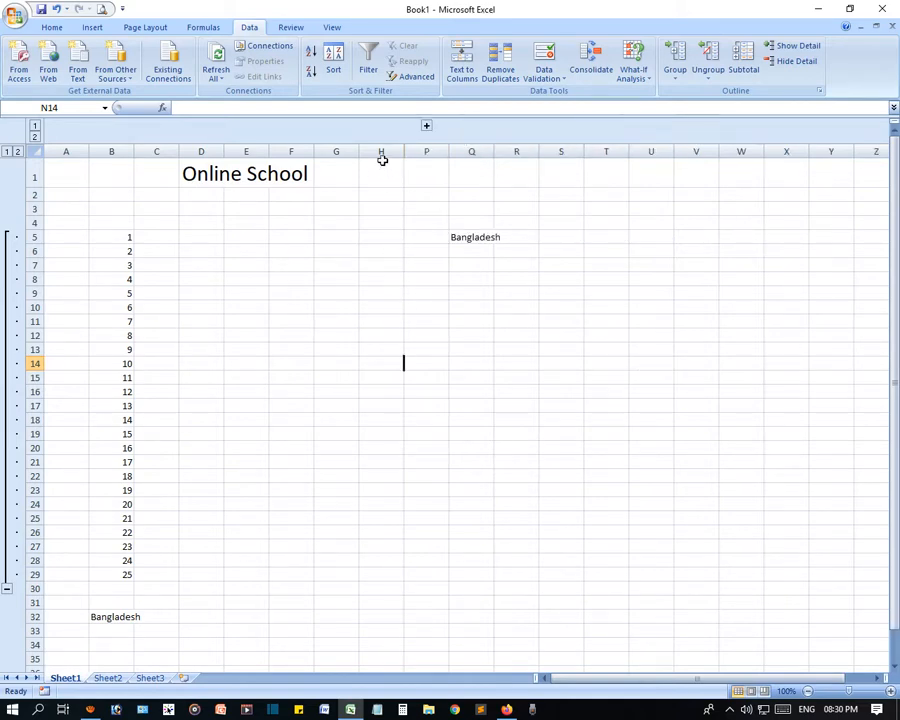
left_click(425, 127)
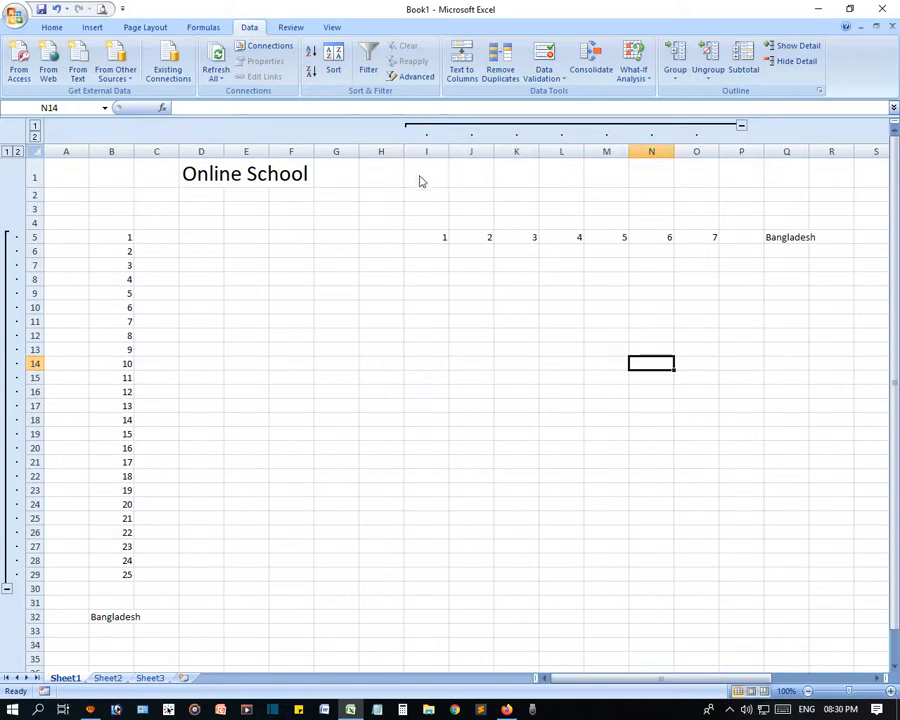
left_click(742, 127)
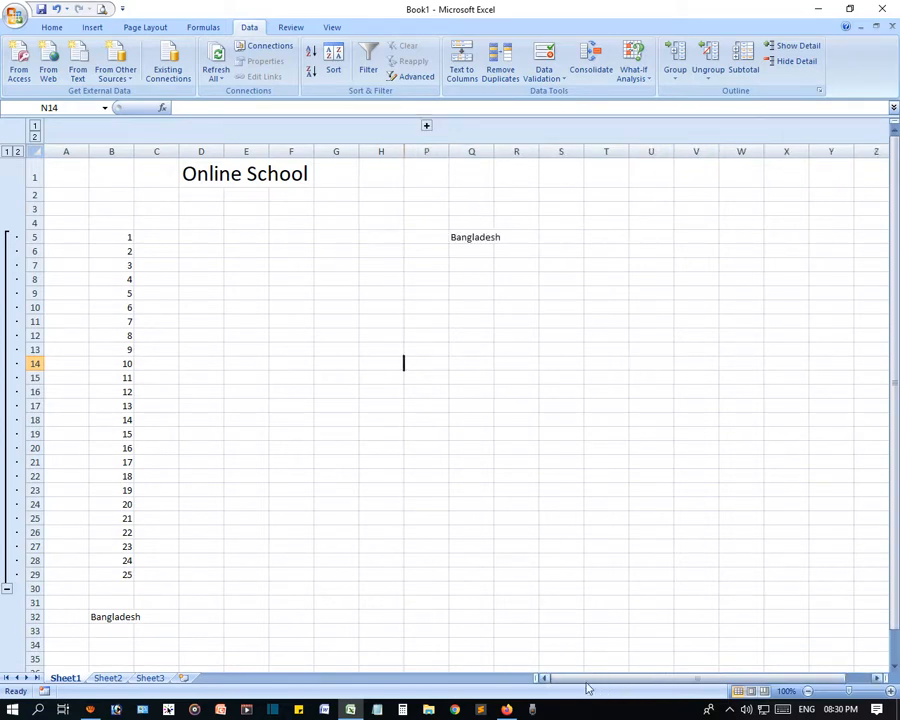
left_click_drag(580, 679, 812, 680)
left_click(881, 679)
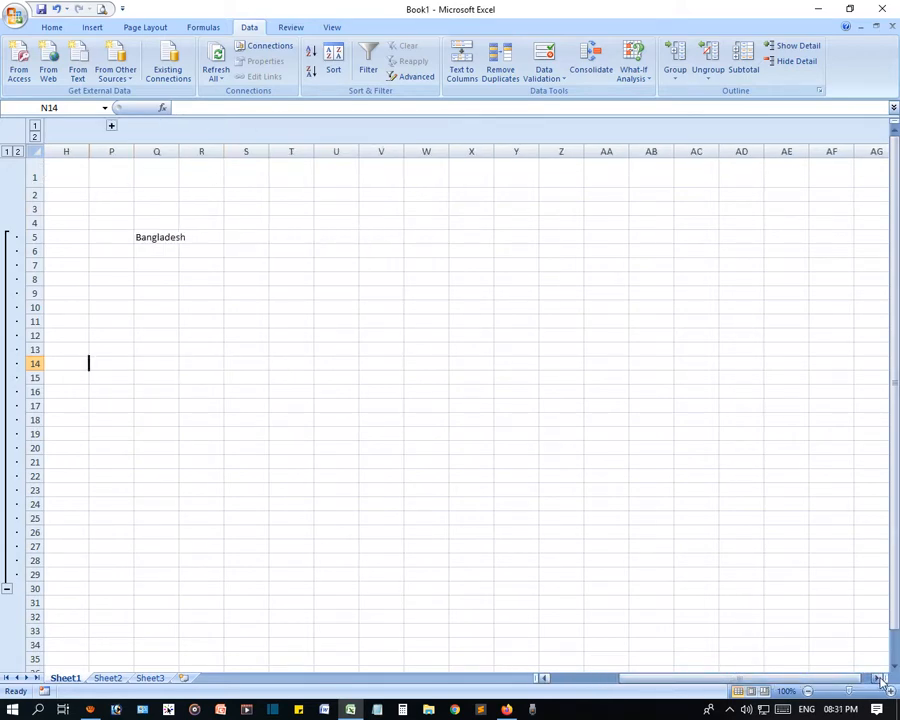
left_click_drag(730, 679, 630, 682)
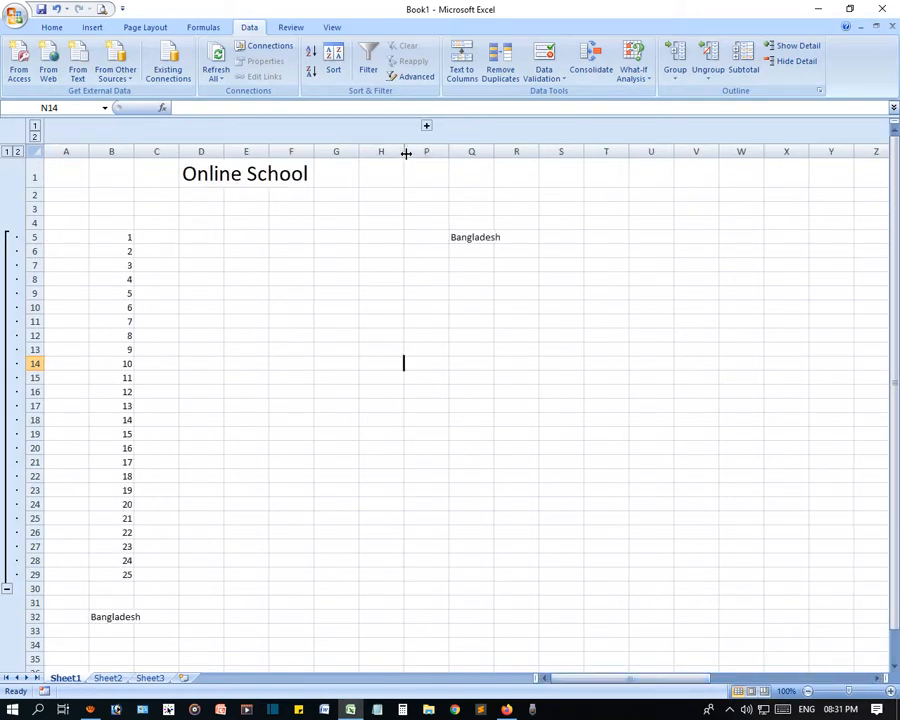
left_click(750, 197)
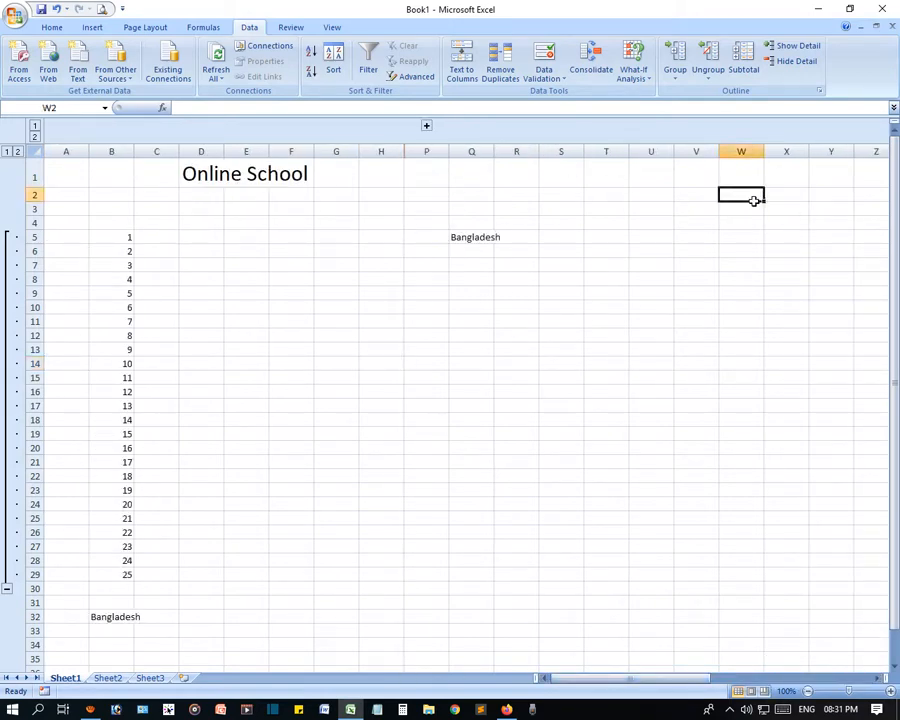
left_click_drag(685, 678, 536, 670)
left_click(383, 376)
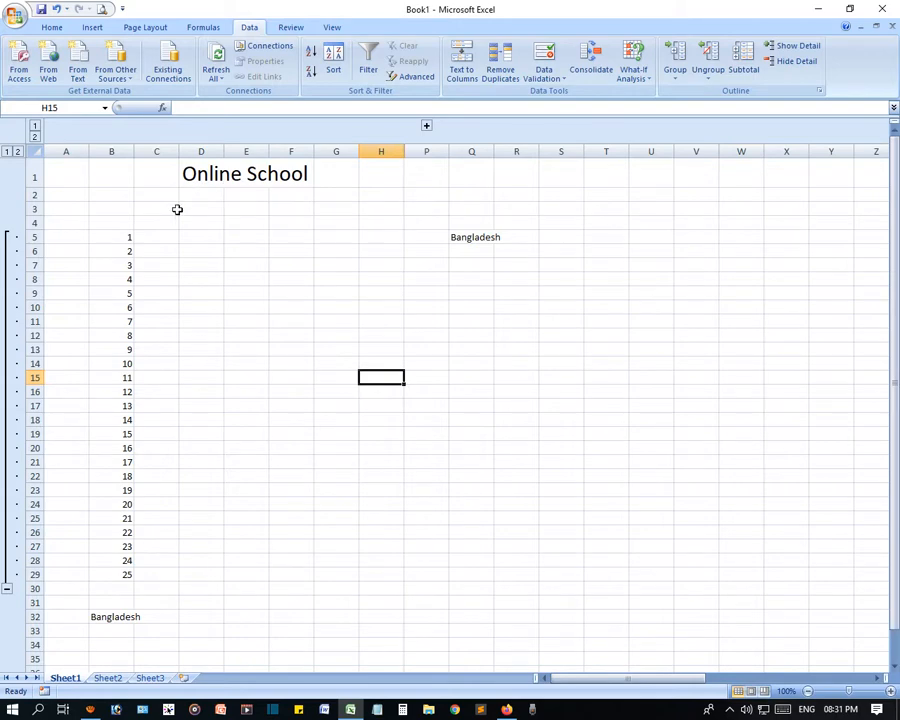
Step: Group cells A2 to Y2 by columns as an outer group around the collapsed column group
left_click_drag(68, 195, 840, 197)
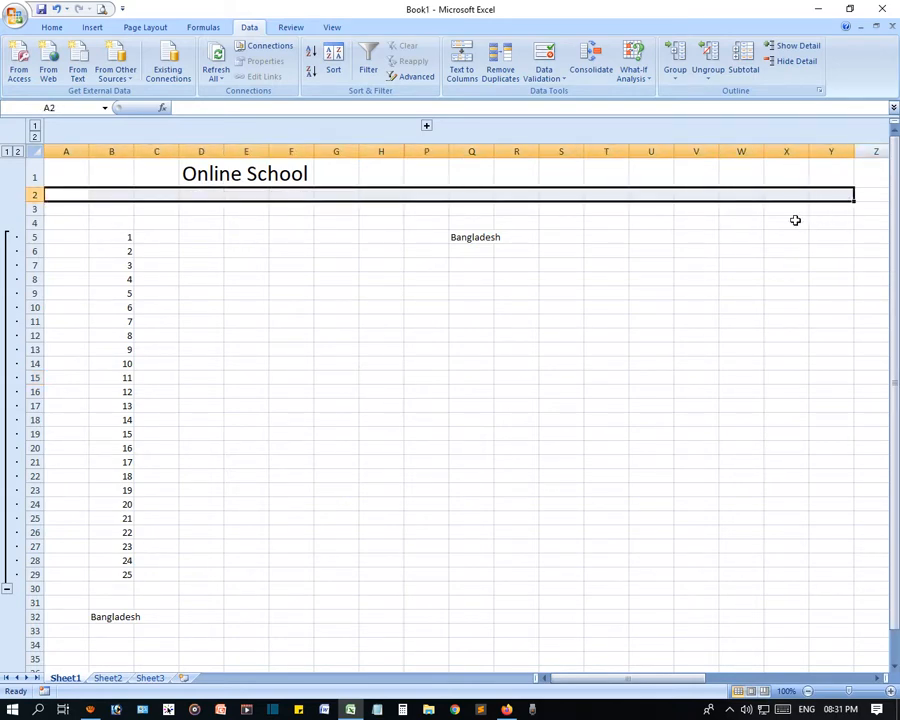
left_click(685, 62)
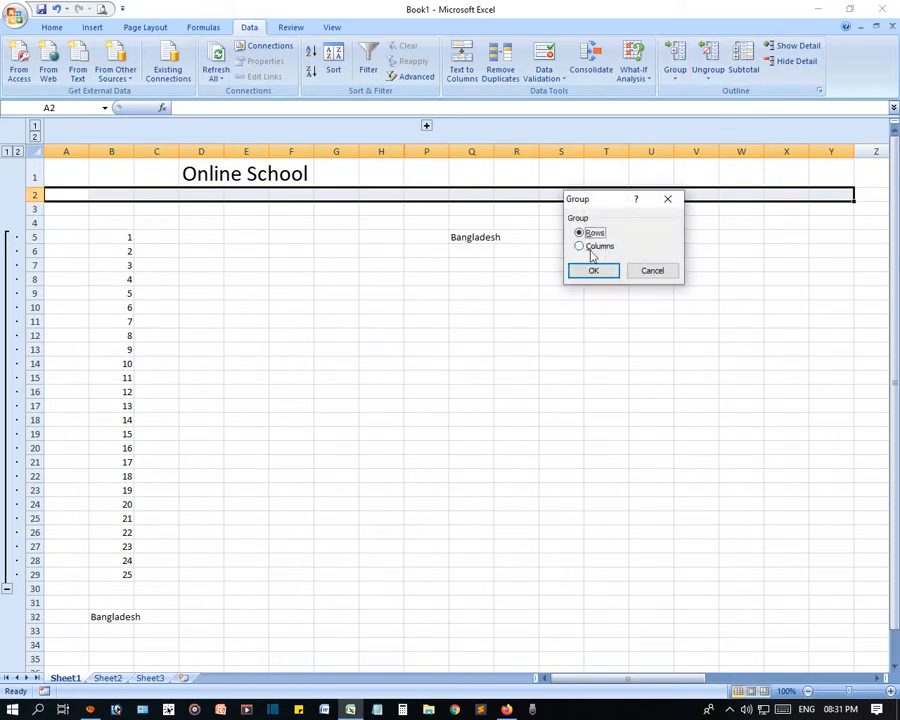
left_click(590, 247)
left_click(596, 273)
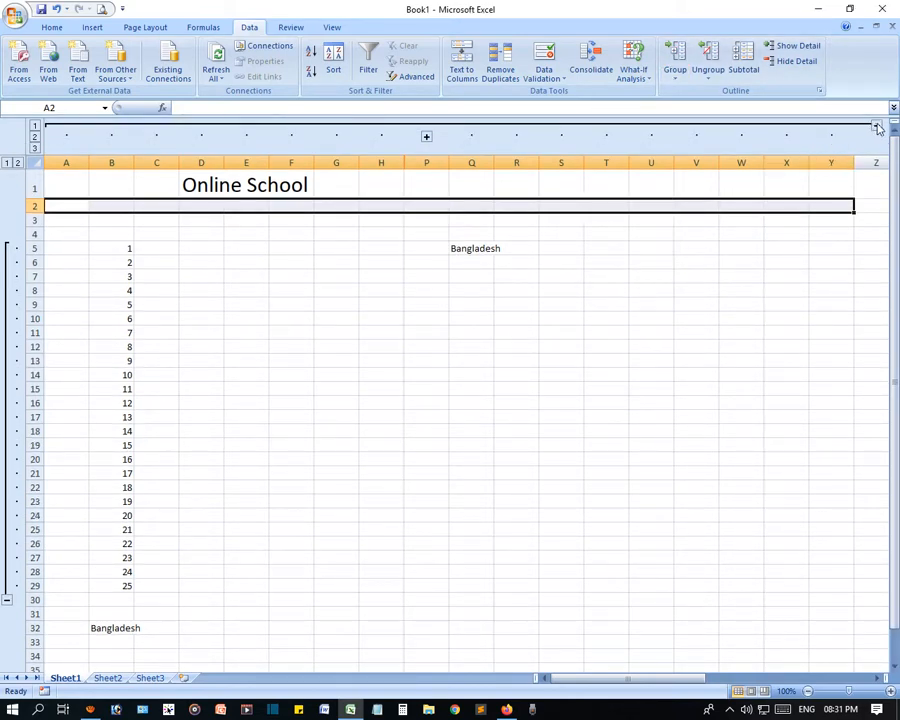
Step: Expand and re-collapse the inner column group I to O, and collapse and re-expand the outer group A to Y
left_click(426, 137)
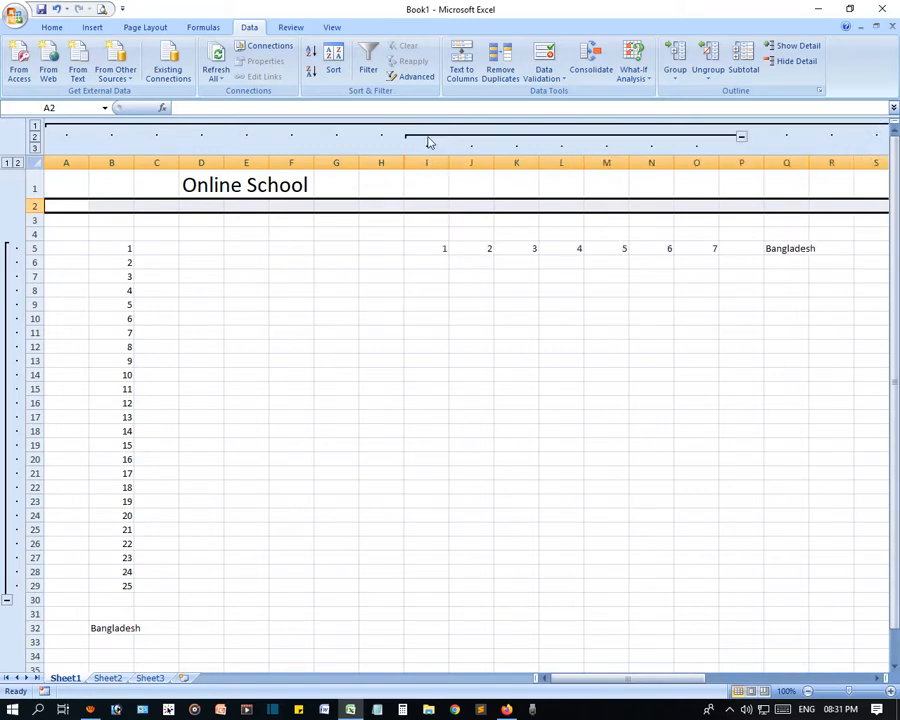
left_click(740, 137)
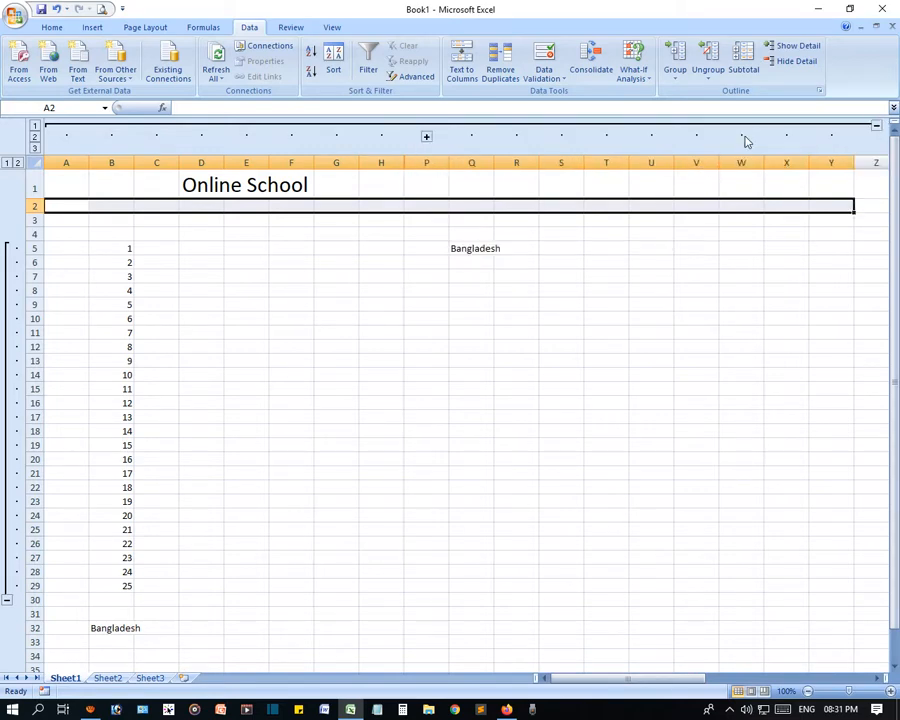
left_click(877, 128)
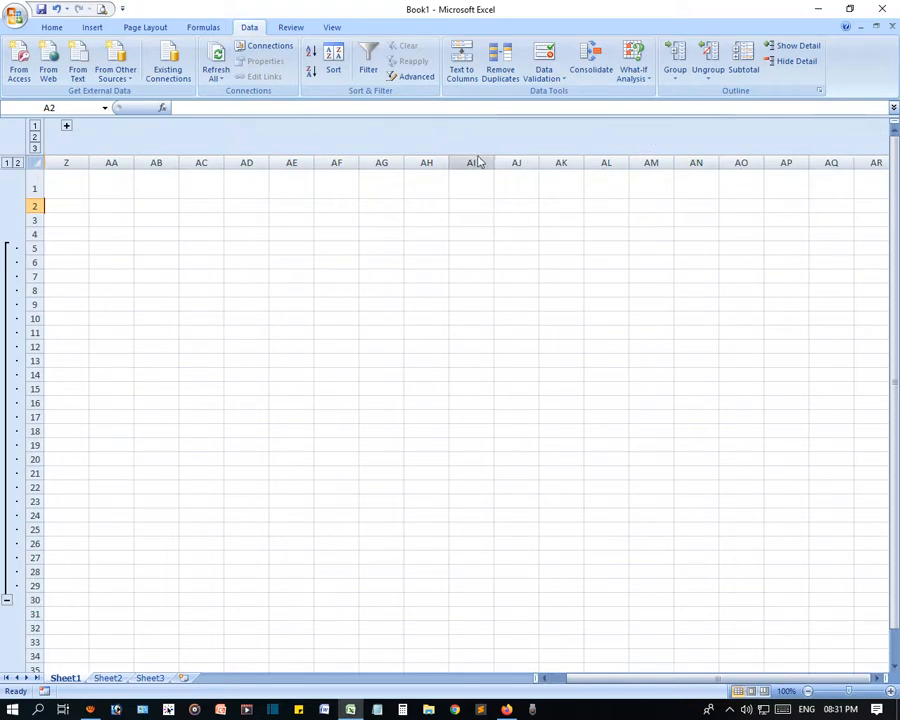
left_click(66, 127)
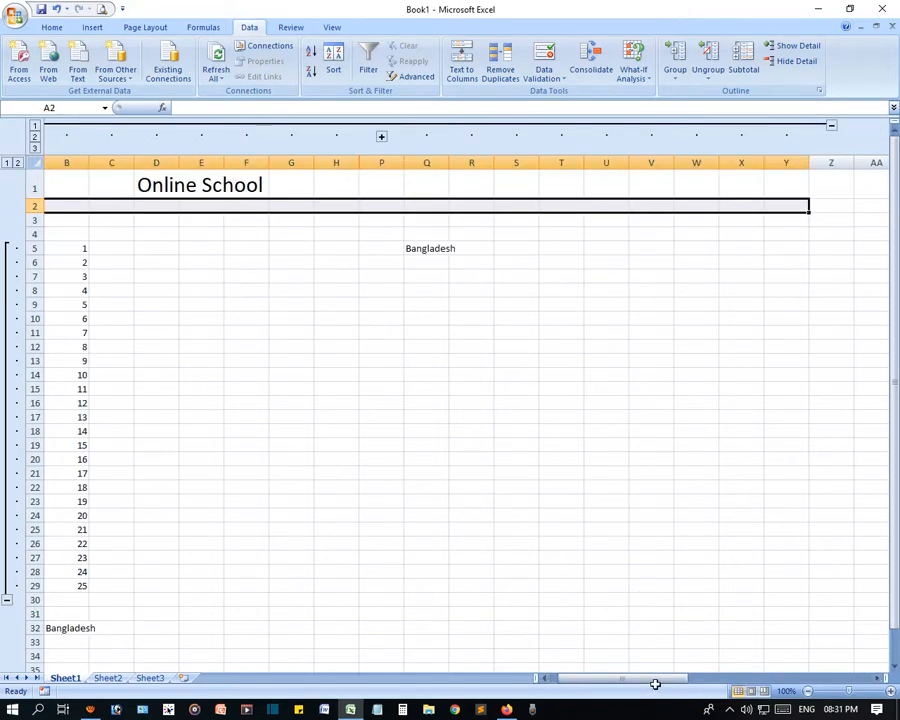
left_click_drag(652, 680, 580, 684)
Step: Select the empty cells C5 to C17 beside the vertical number series
left_click(128, 360)
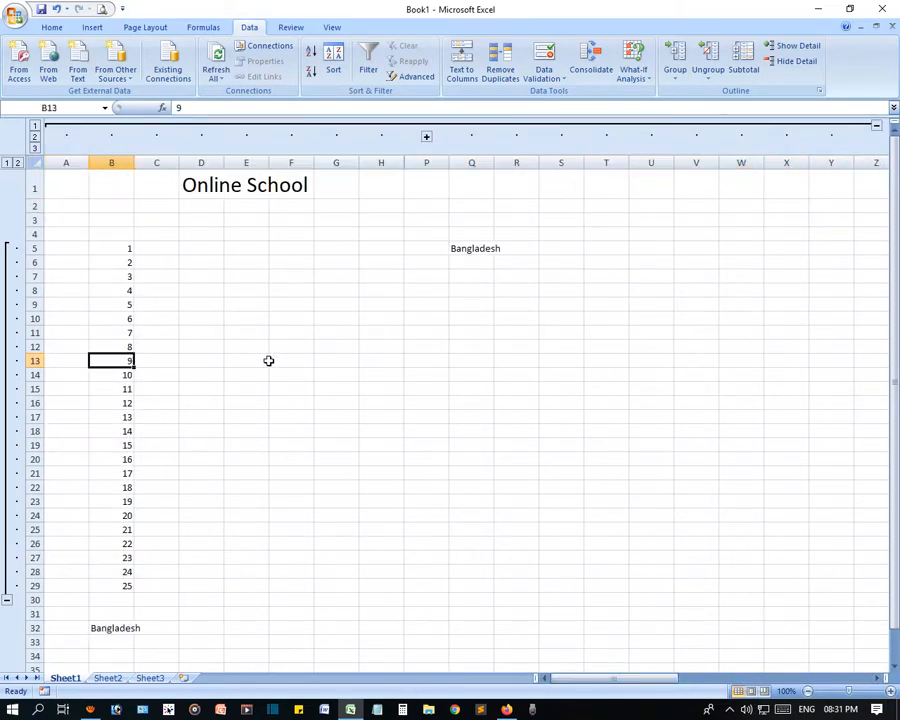
left_click(266, 360)
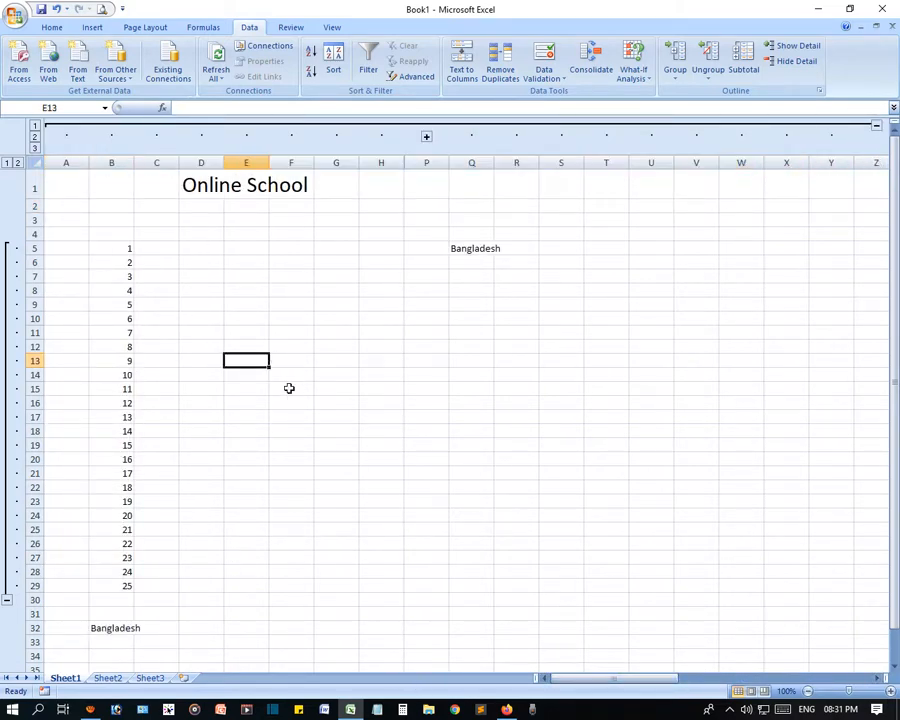
scroll(312, 450, "down", 4)
scroll(310, 448, "up", 4)
left_click_drag(155, 250, 157, 414)
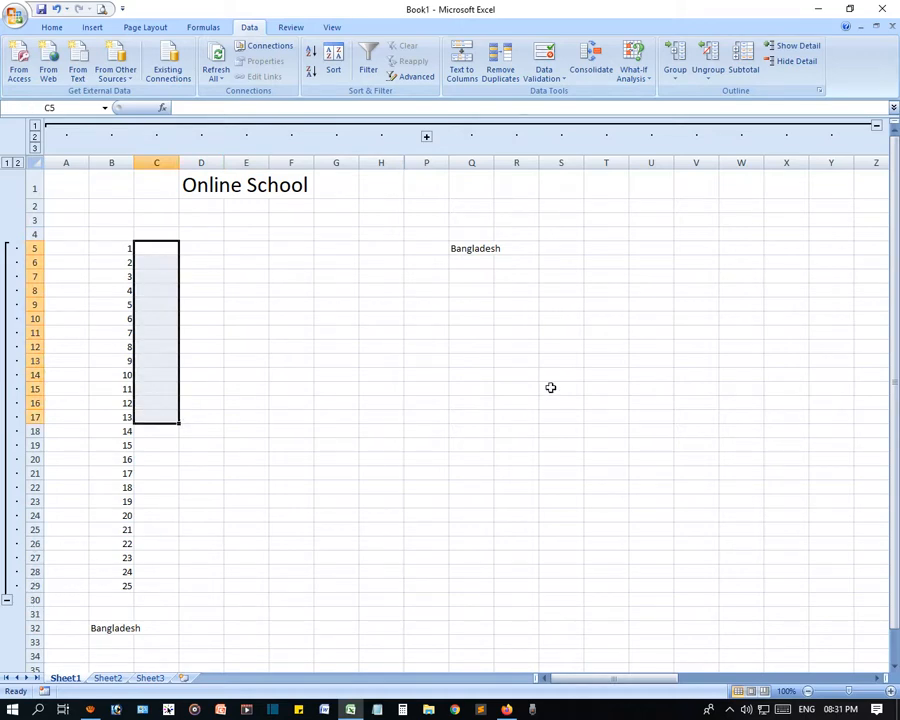
Step: Group rows 5 to 17 as an inner group within the grouped rows 5 to 29
left_click(675, 66)
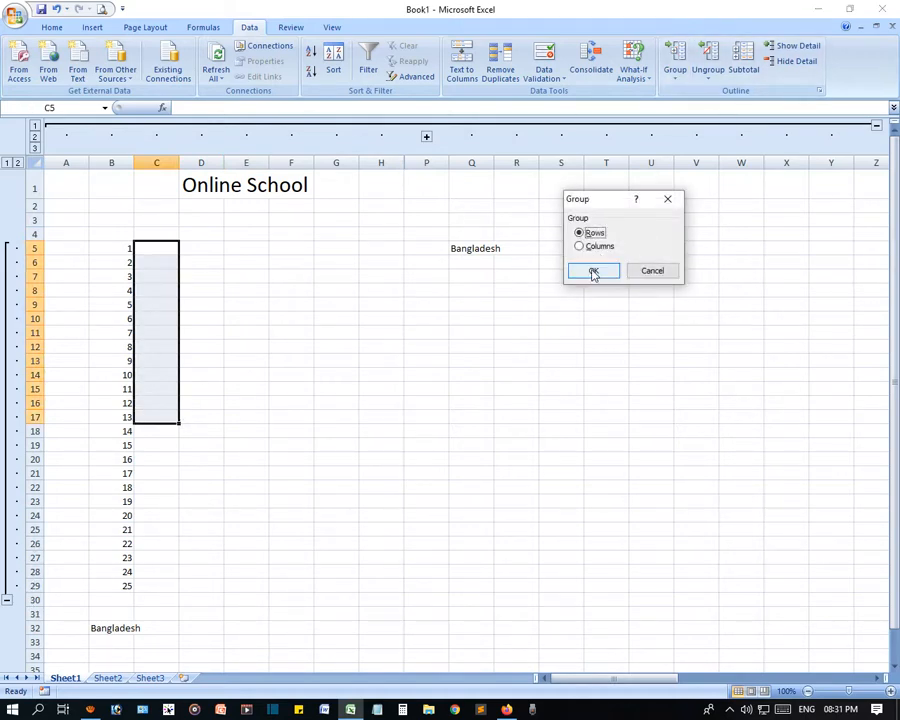
left_click(594, 274)
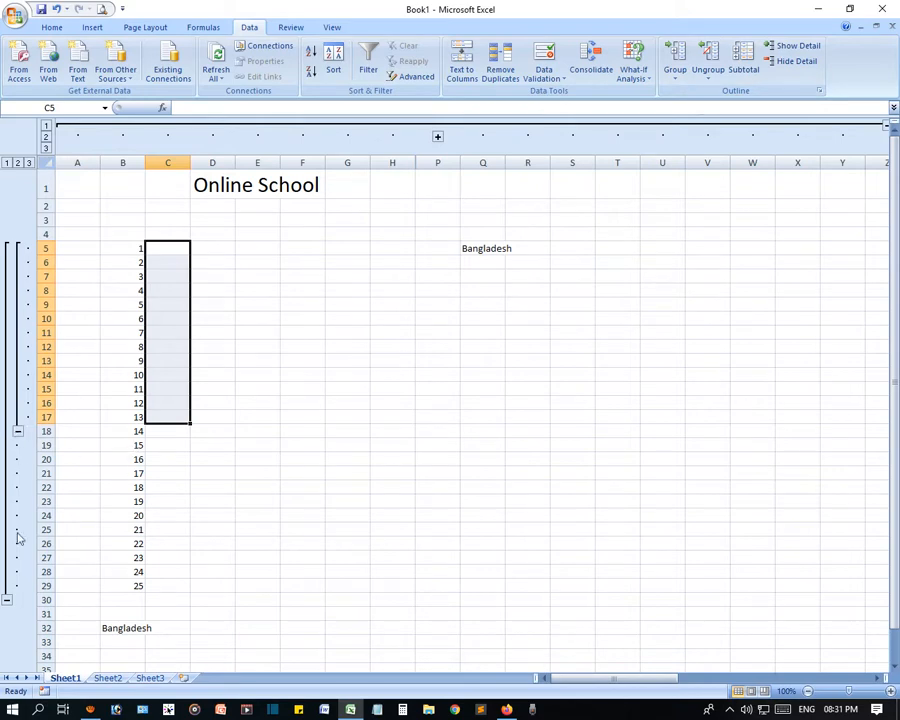
left_click(256, 402)
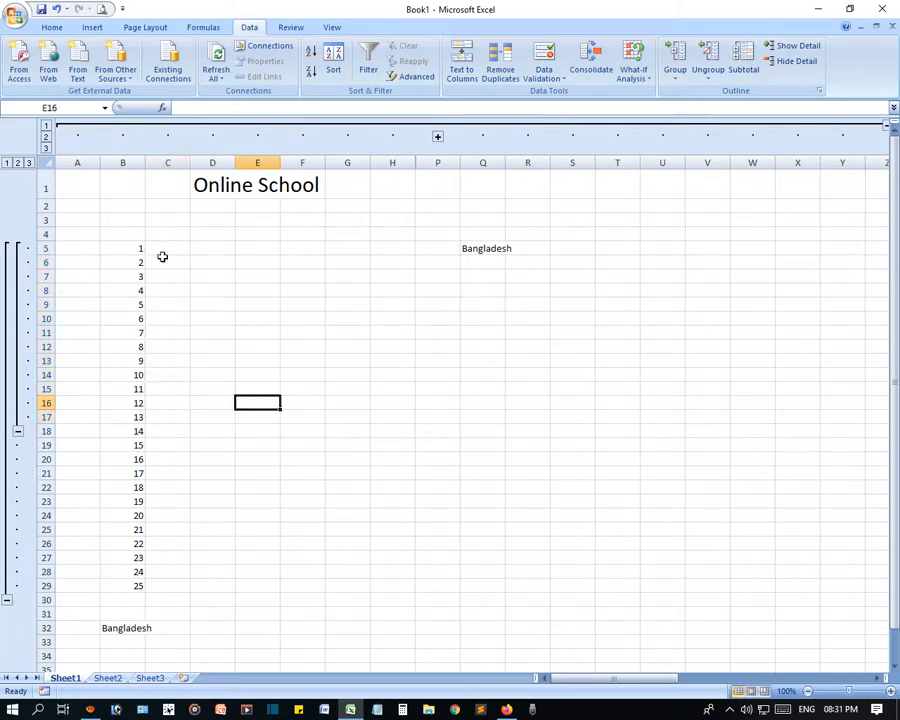
Step: Group rows 5 to 9 using cells C5 to C9 as a third nested row level
left_click_drag(161, 253, 169, 310)
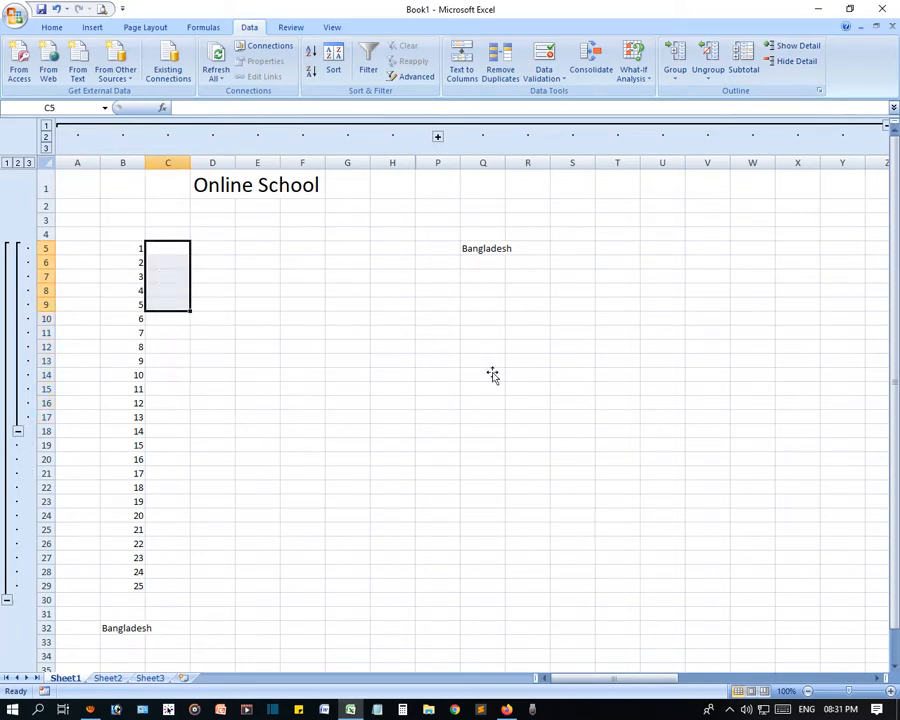
left_click(673, 62)
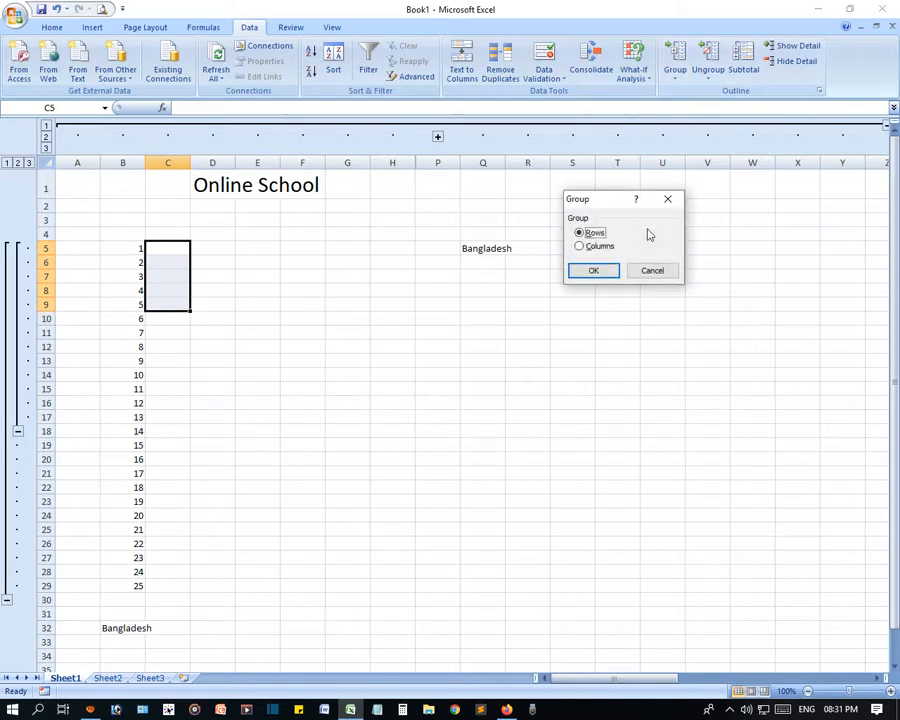
left_click(594, 271)
left_click(301, 370)
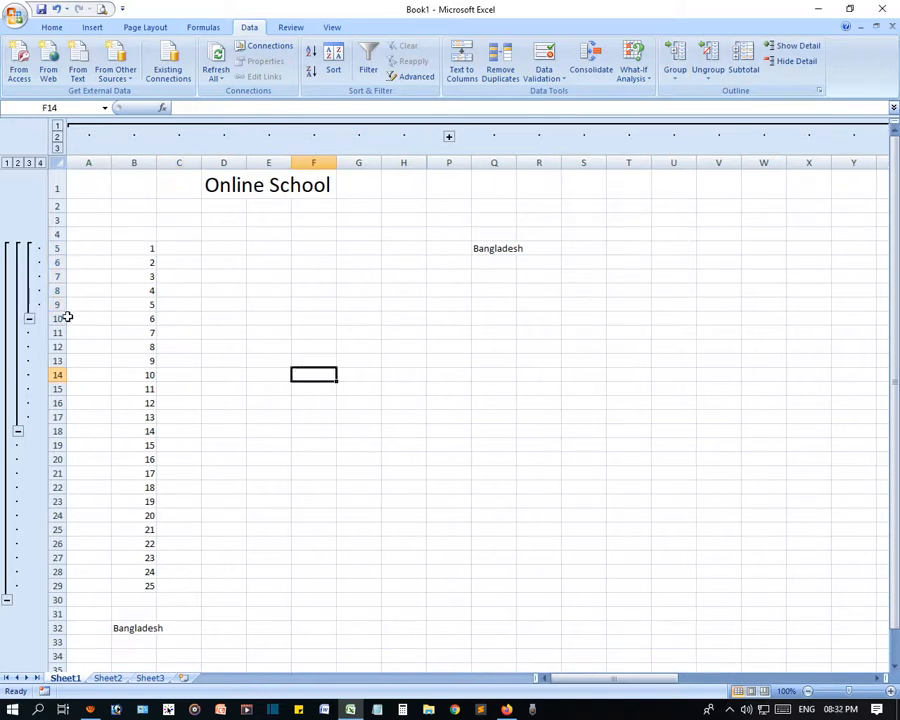
Step: Collapse the three nested row groups from innermost to outermost, and expand them all again from outermost to innermost
left_click(30, 318)
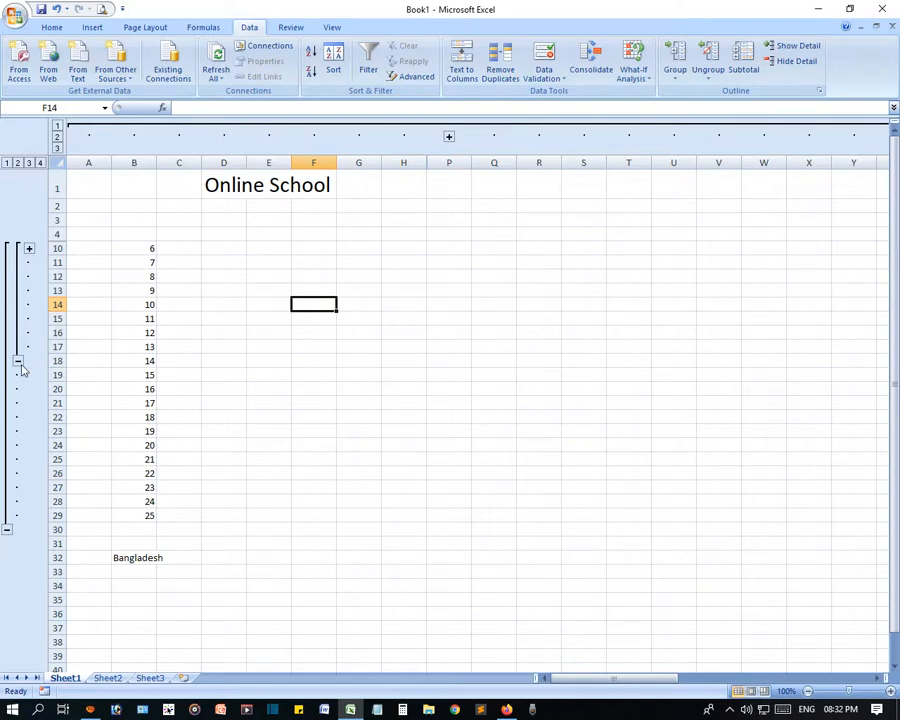
left_click(18, 362)
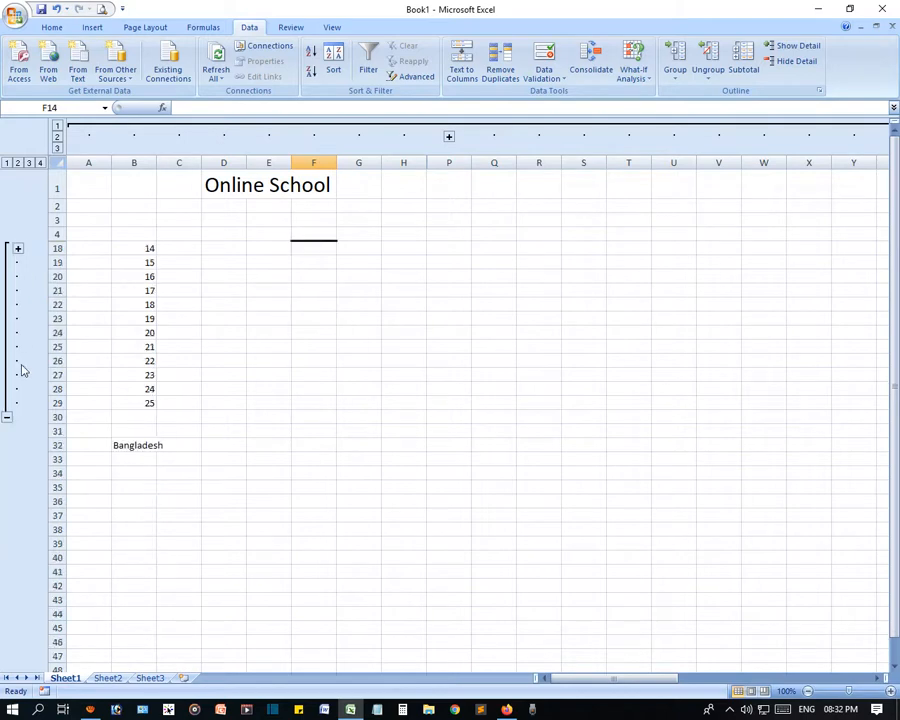
left_click(7, 418)
left_click(7, 248)
left_click(11, 255)
left_click(8, 249)
left_click(18, 249)
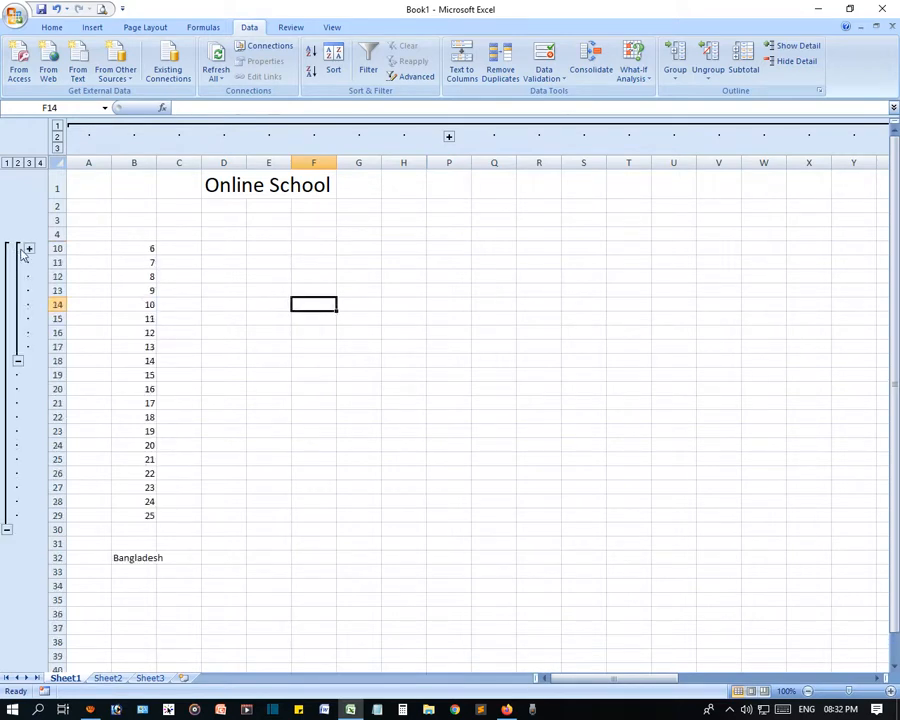
left_click(29, 249)
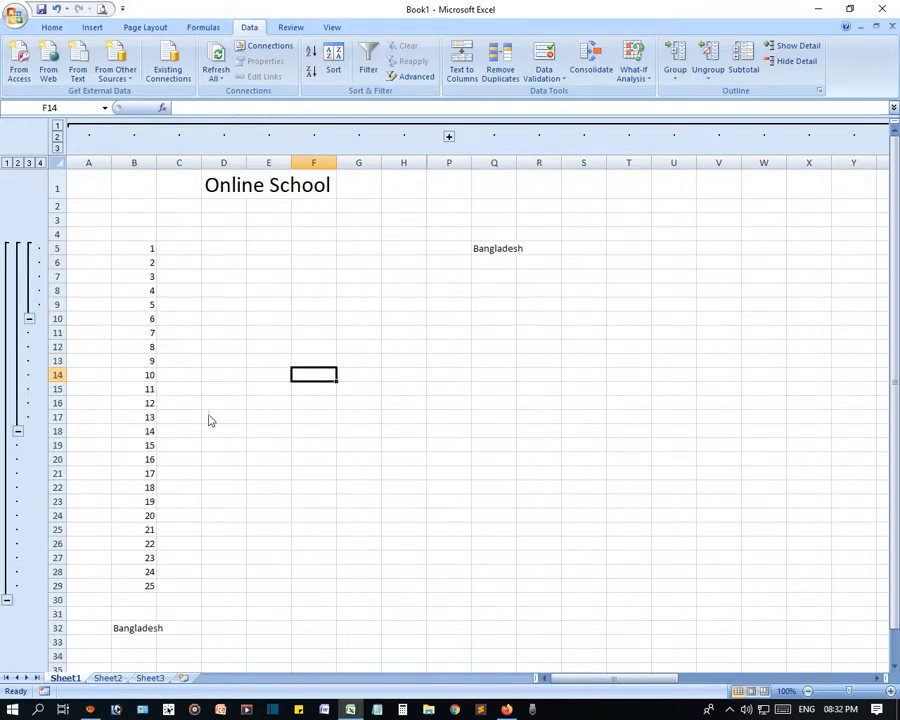
scroll(214, 422, "down", 7)
scroll(290, 380, "up", 7)
scroll(318, 362, "down", 4)
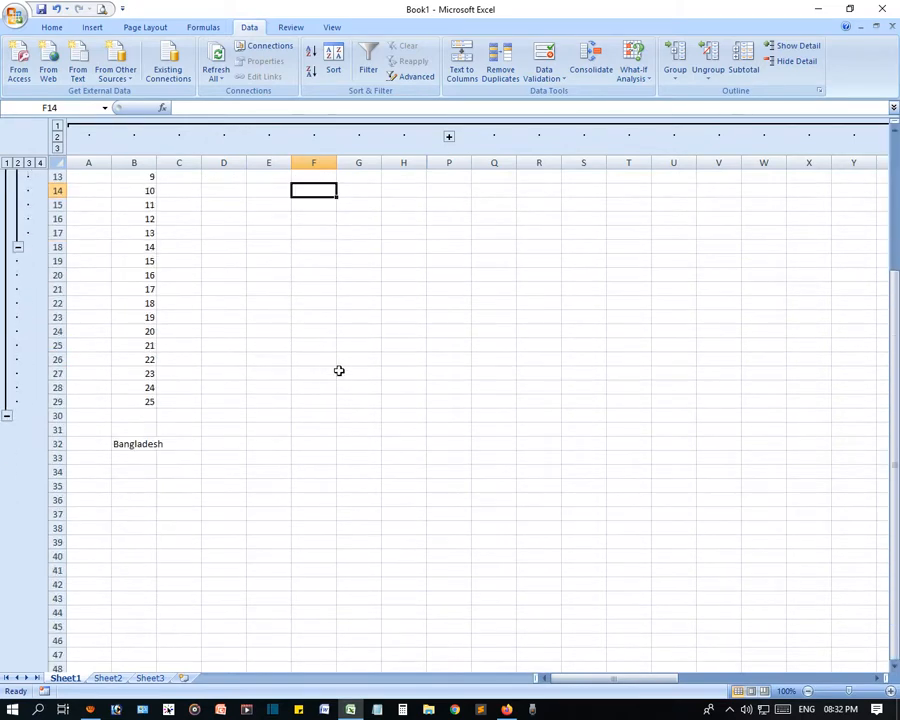
scroll(338, 368, "up", 4)
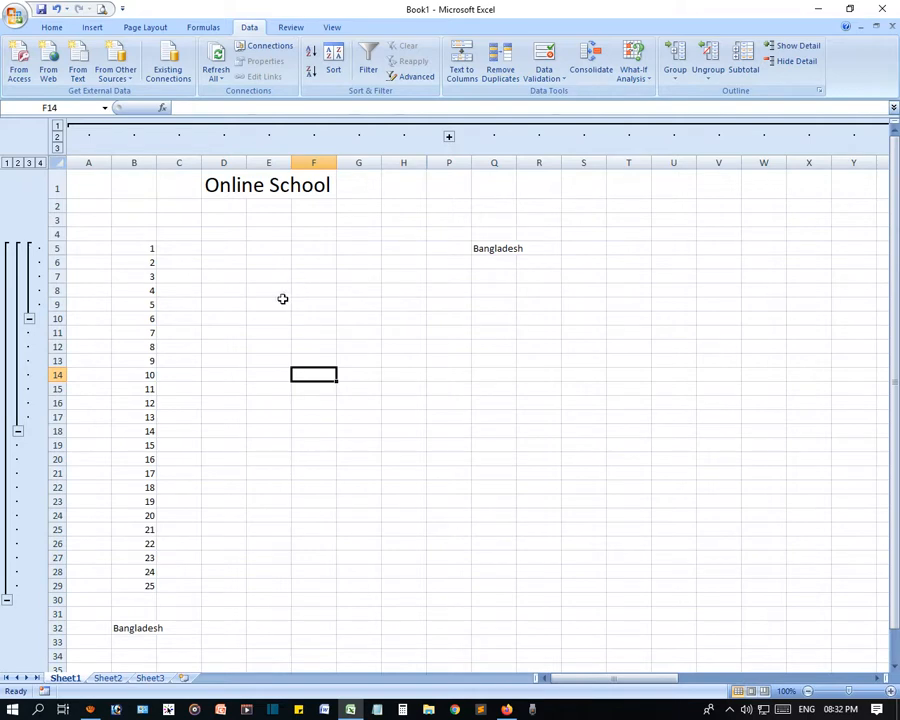
Step: Ungroup row 8 by one level from cell R8, using the Rows option
left_click(539, 290)
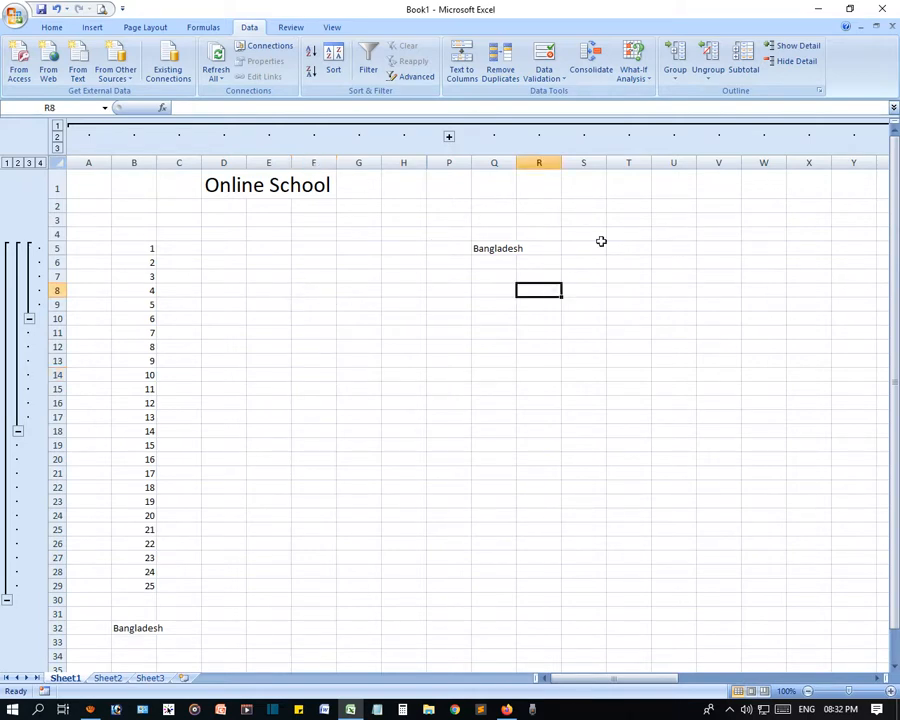
left_click(708, 79)
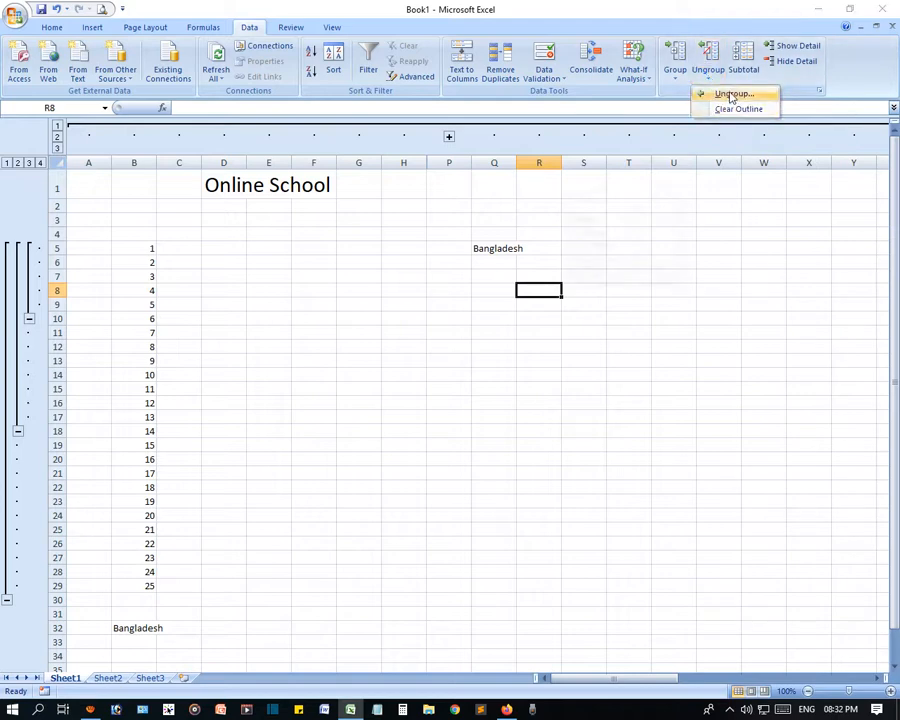
left_click(731, 95)
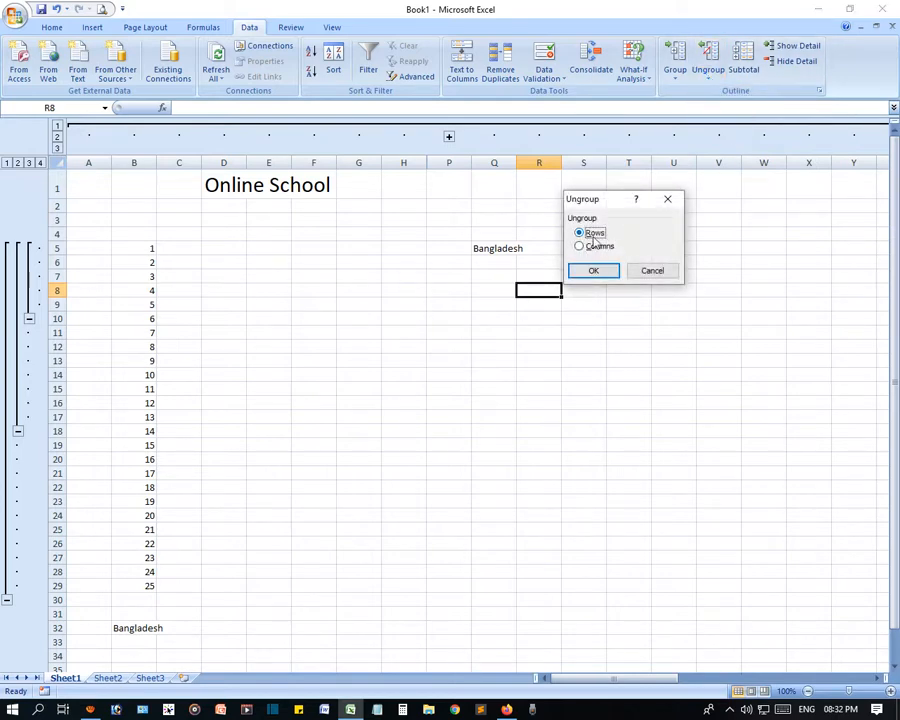
left_click(597, 272)
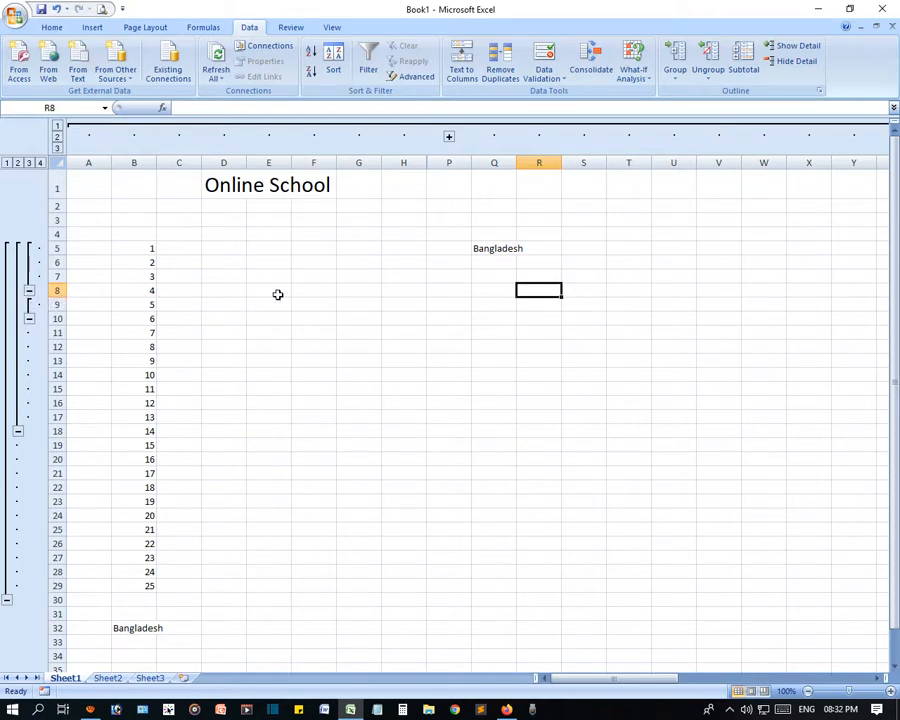
Step: Ungroup rows 5 to 10 by one level, selecting the numbers 1 to 6 in column B
left_click_drag(137, 251, 134, 318)
left_click(710, 58)
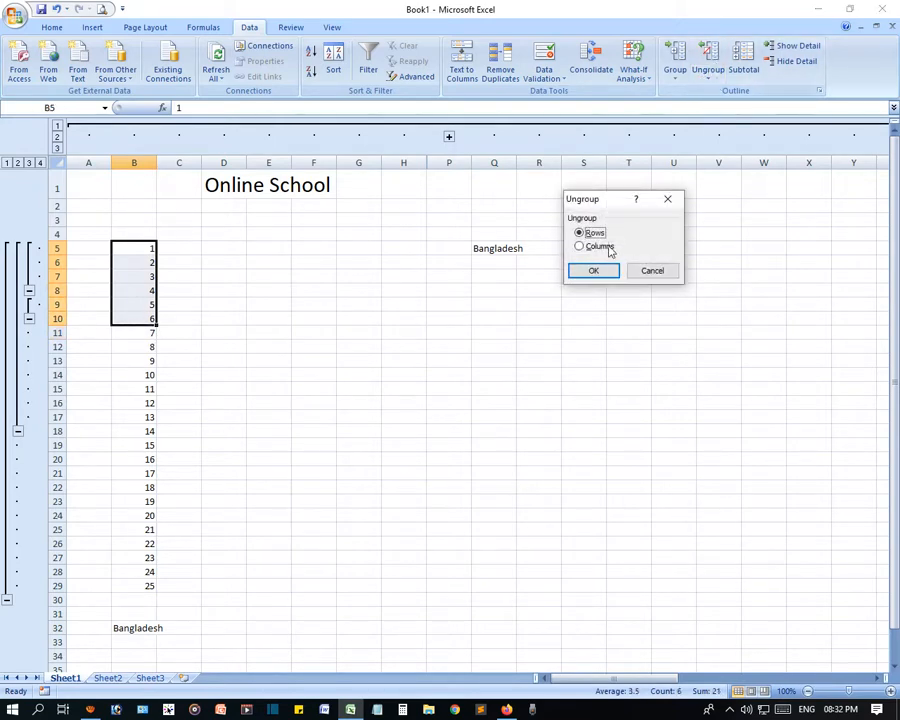
left_click(594, 268)
left_click(211, 350)
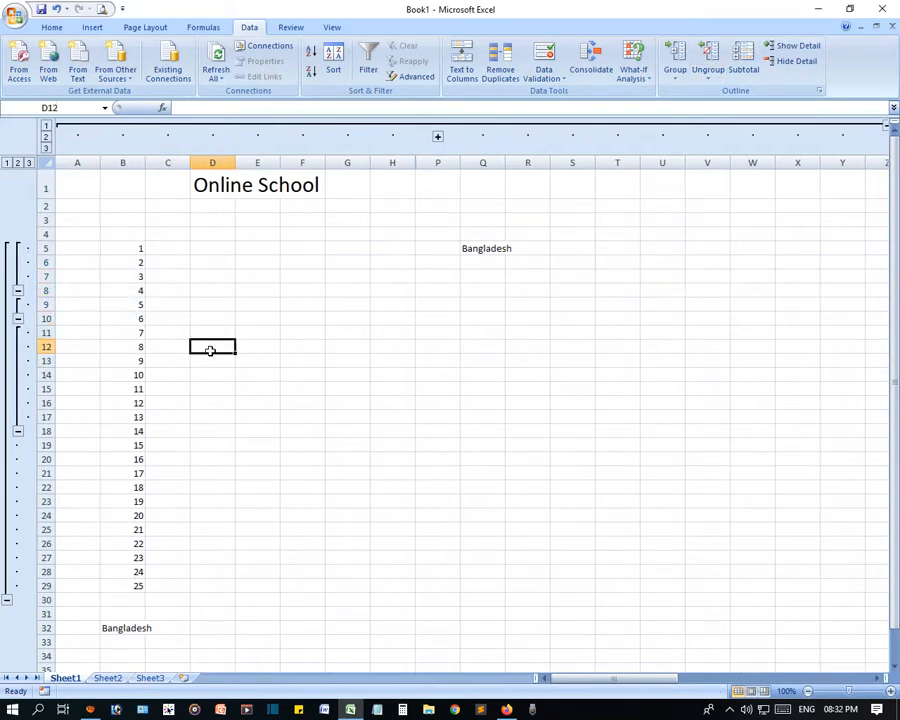
Step: Ungroup rows 5 to 29 by one level, selecting the whole number series in column B
left_click_drag(127, 251, 119, 582)
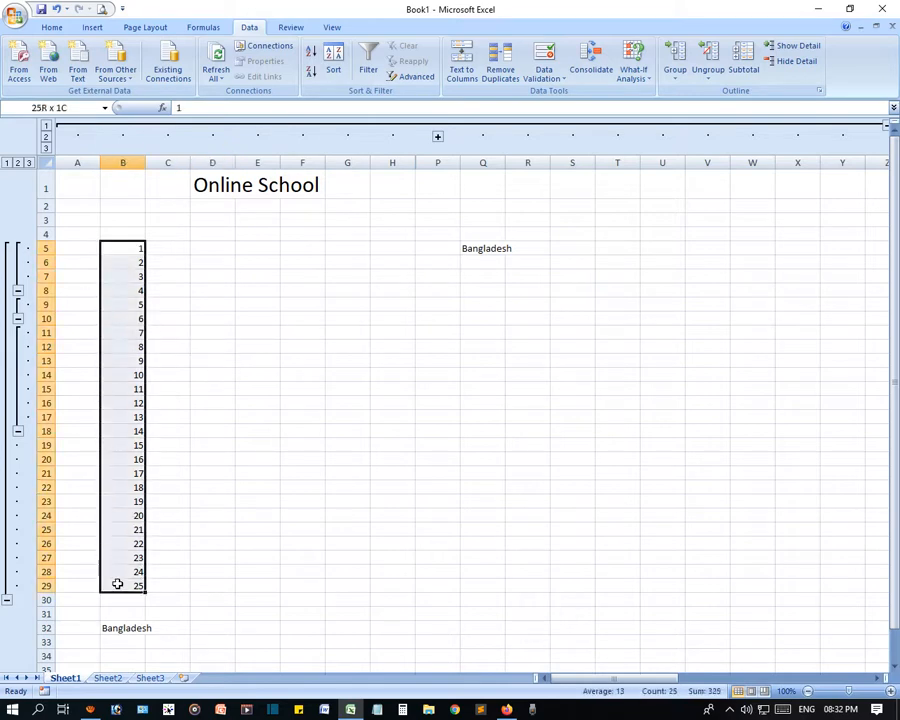
left_click(706, 56)
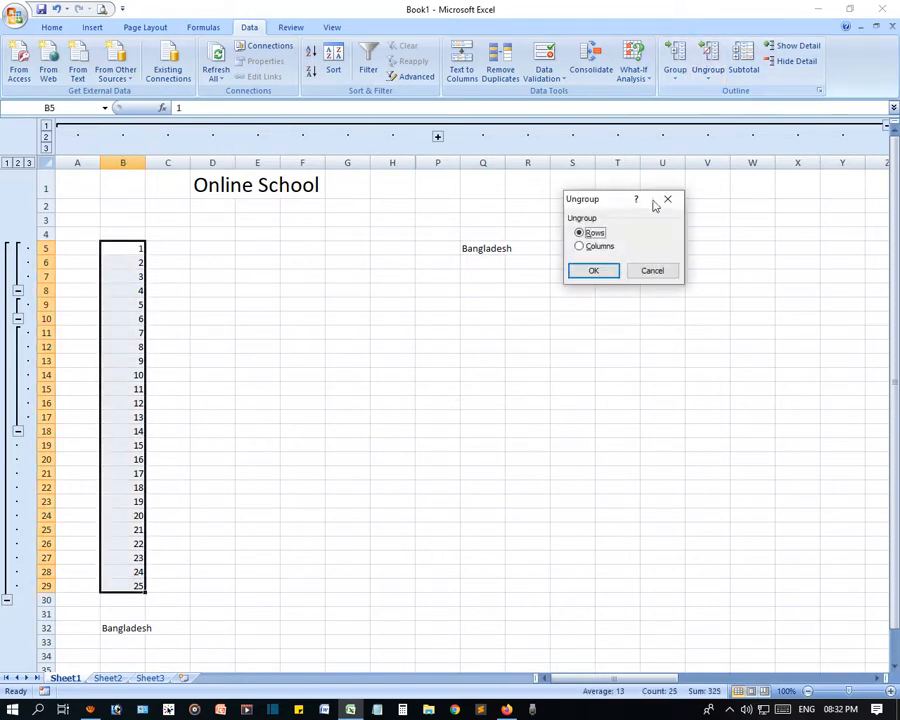
left_click(598, 271)
left_click(185, 351)
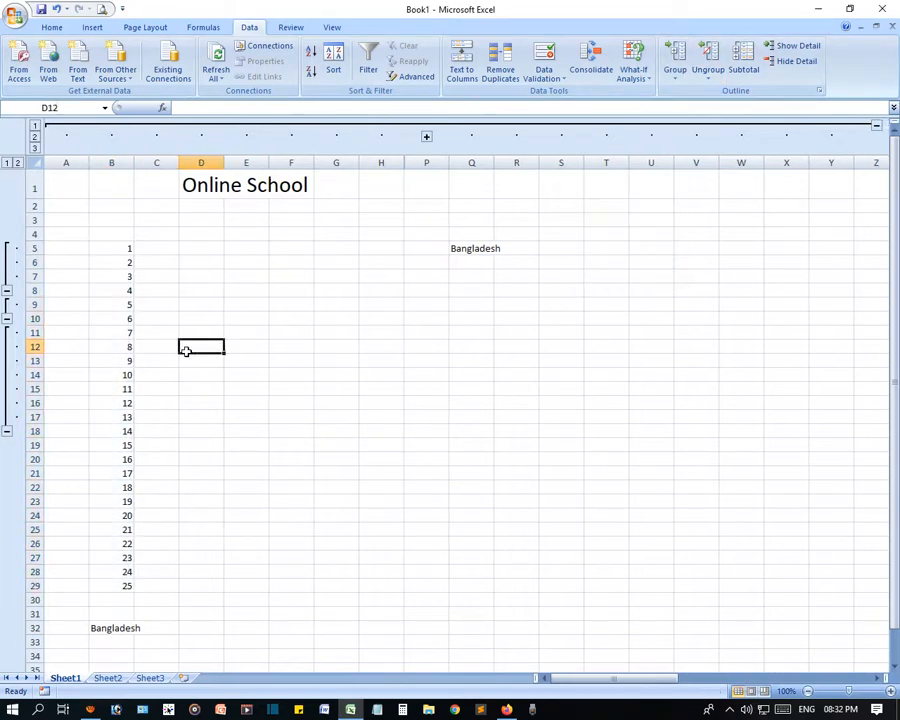
Step: Collapse and re-expand the row group 5 to 7, and ungroup rows 5 to 8
left_click(6, 291)
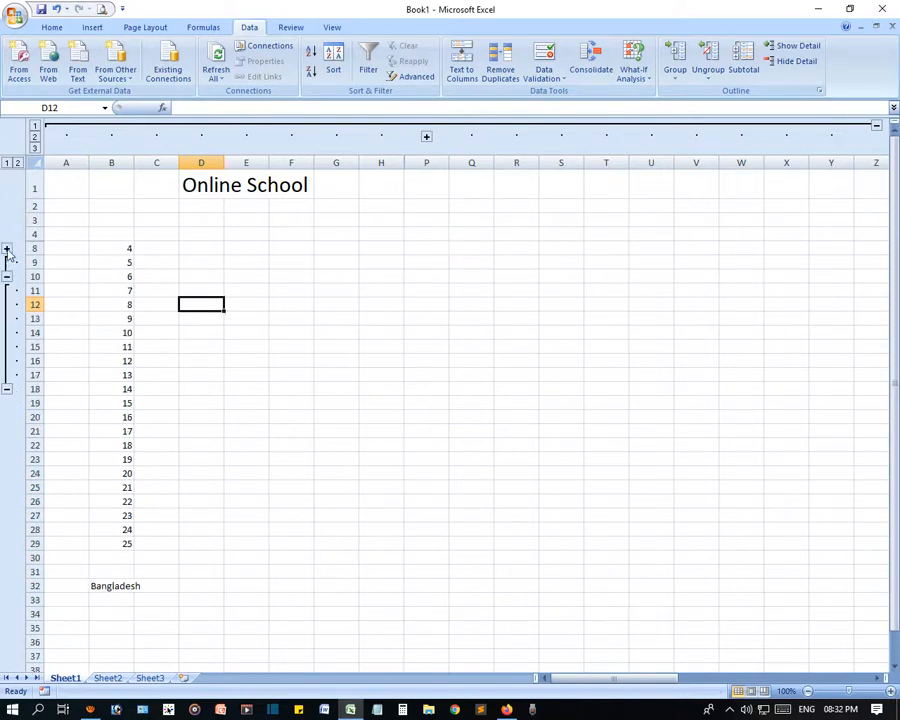
left_click(6, 249)
left_click_drag(112, 248, 110, 289)
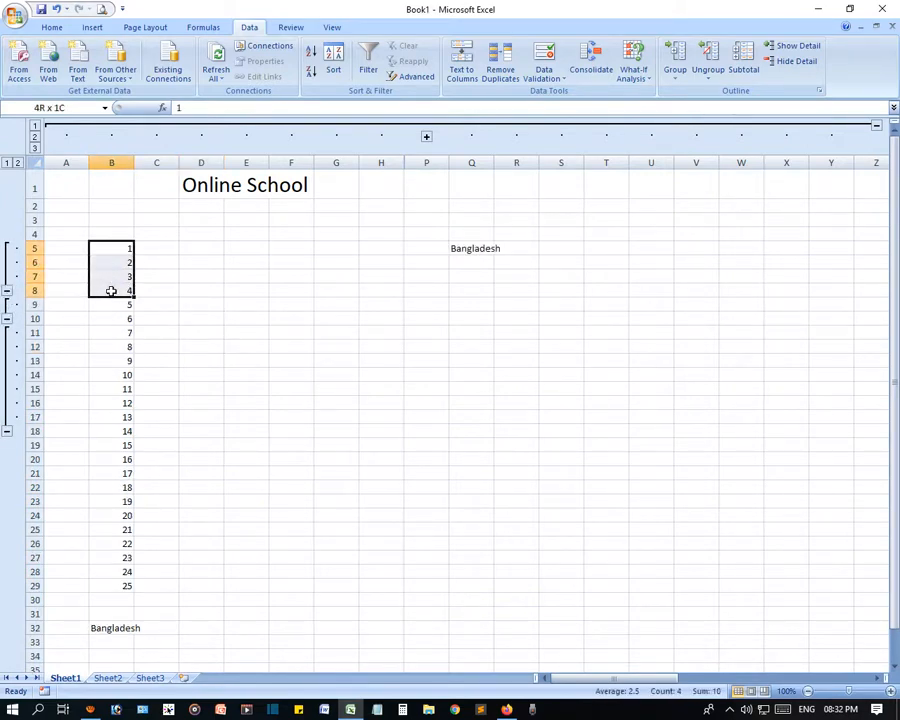
left_click(707, 62)
left_click(594, 270)
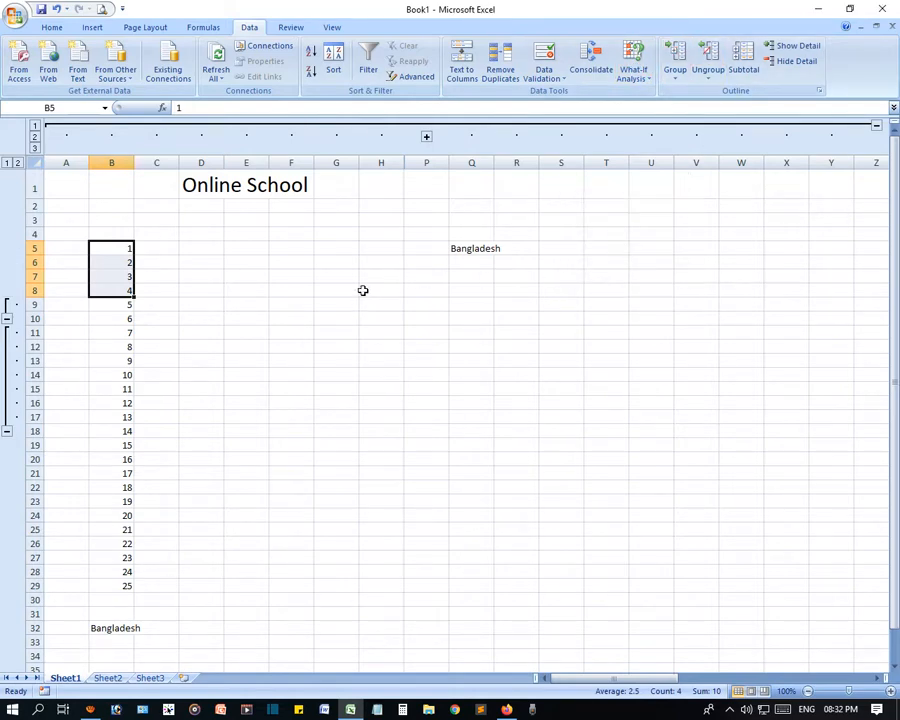
Step: Ungroup row 9, the row holding the number 5 in column B
left_click(127, 305)
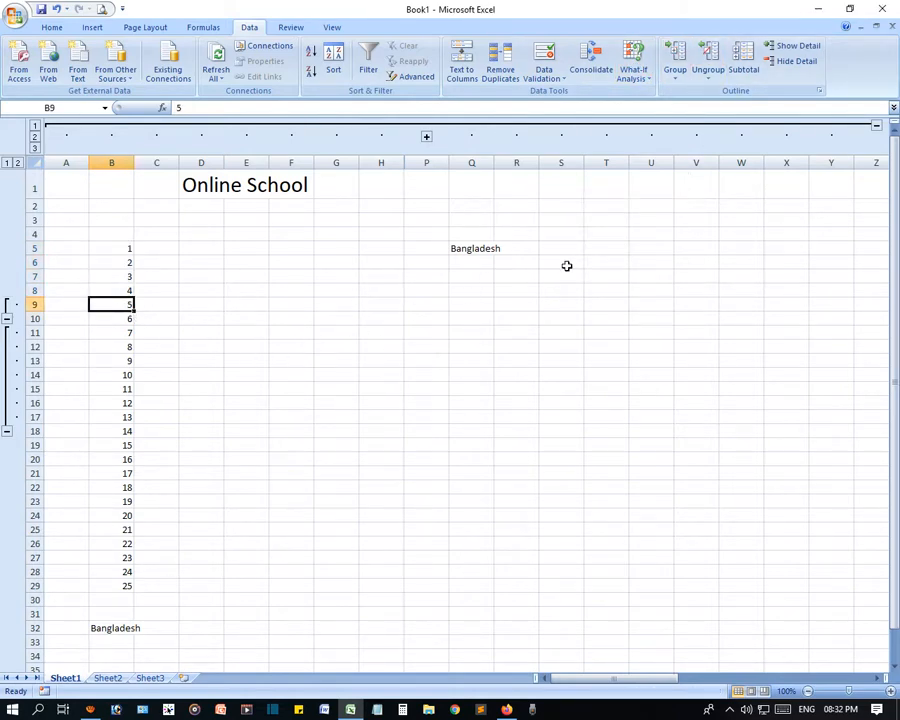
left_click(707, 64)
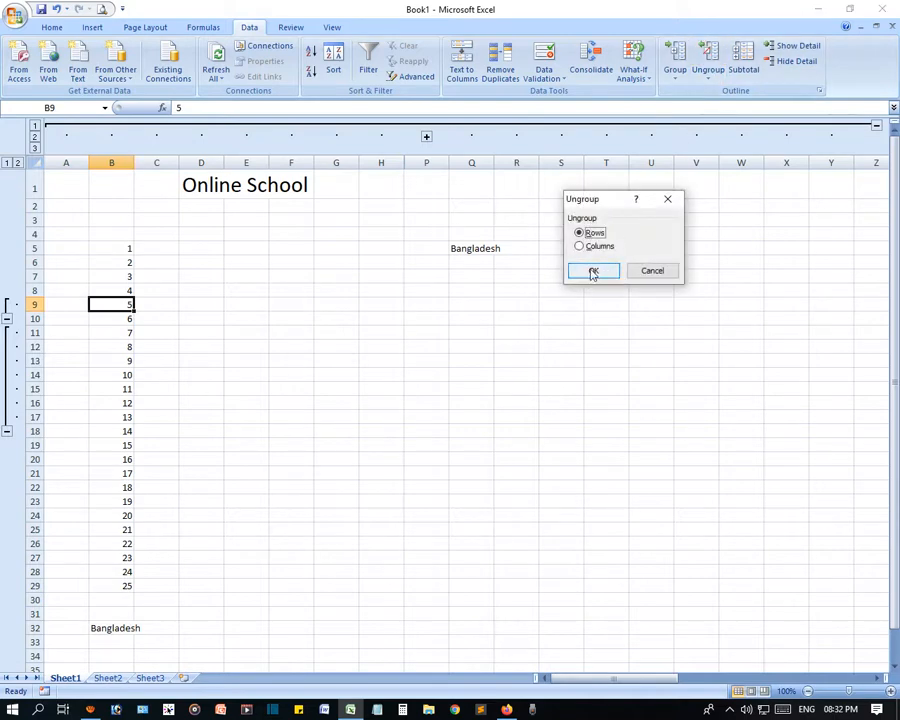
left_click(593, 271)
Step: Ungroup rows 11 to 18 to remove the last row group beside the number series
left_click_drag(111, 336, 112, 428)
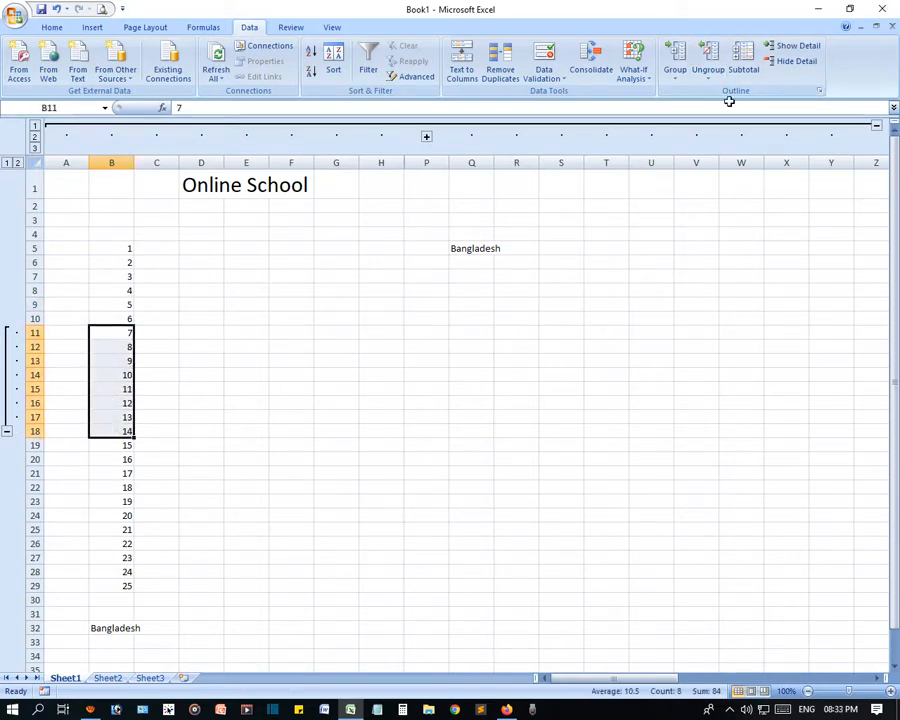
left_click(708, 64)
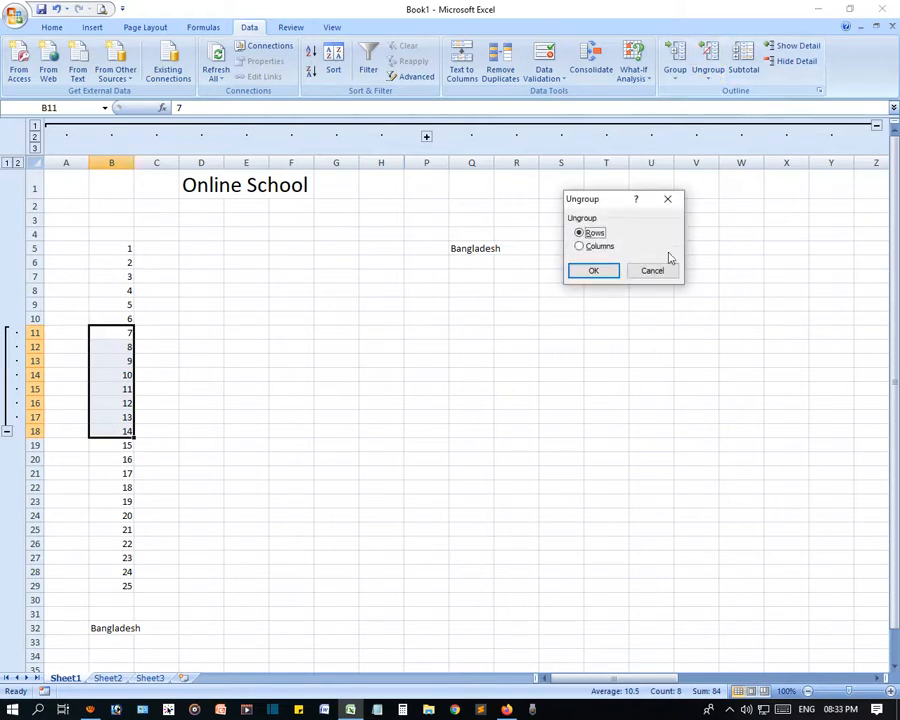
left_click(596, 273)
left_click(534, 402)
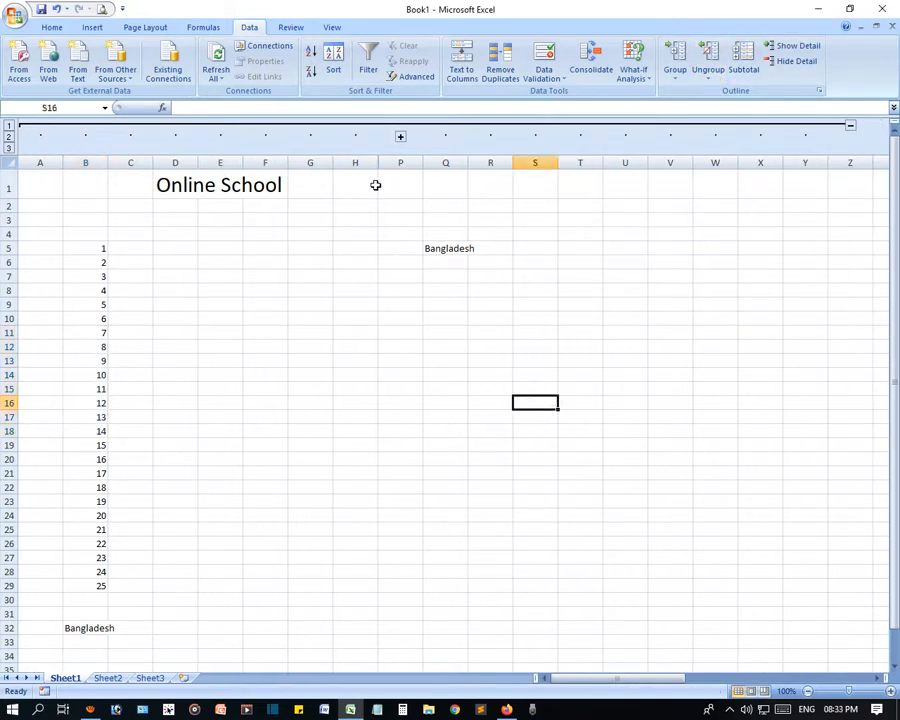
Step: Expand the collapsed column group I to O, and ungroup columns I to P by one level
left_click(401, 138)
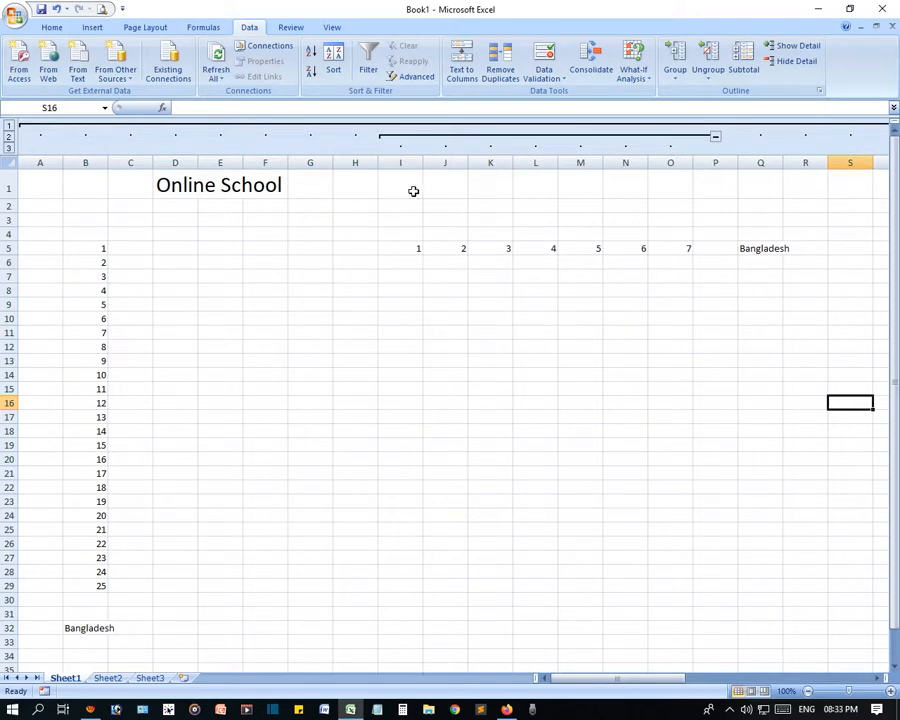
left_click_drag(402, 191, 700, 190)
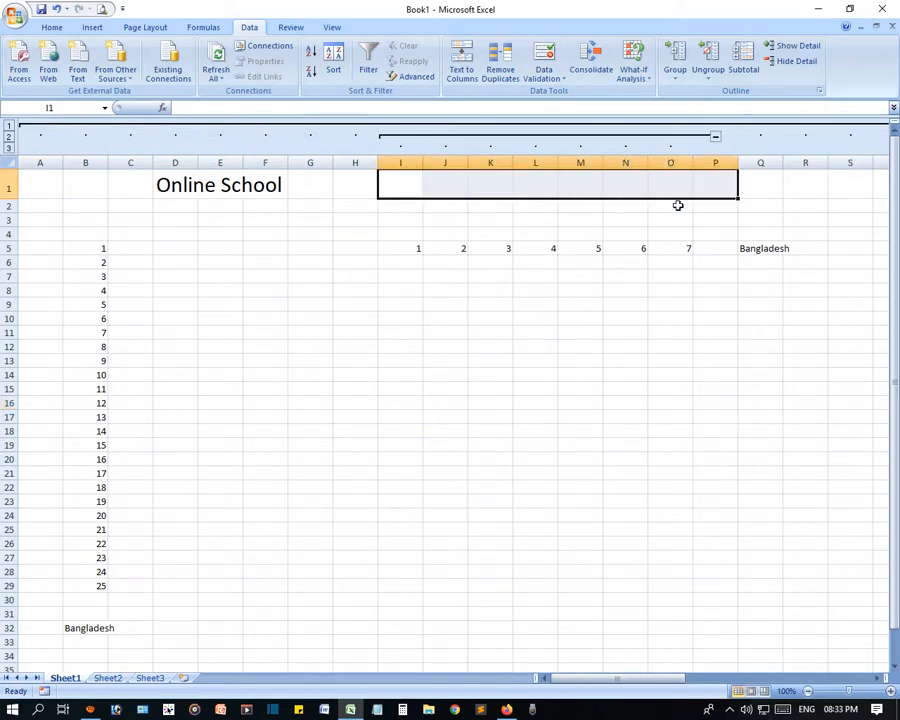
left_click(706, 62)
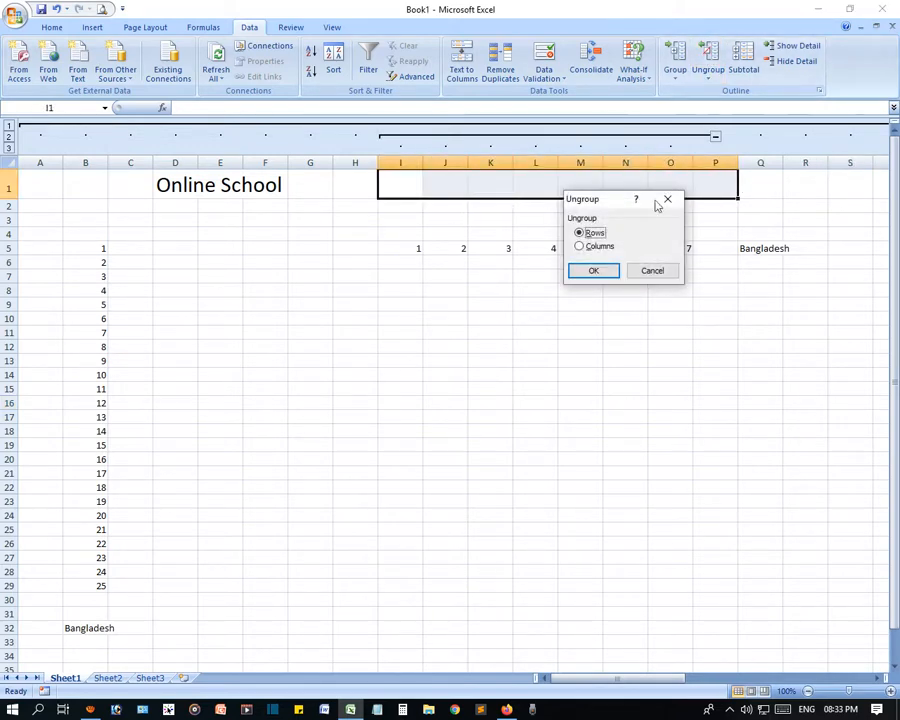
left_click(594, 247)
left_click(594, 271)
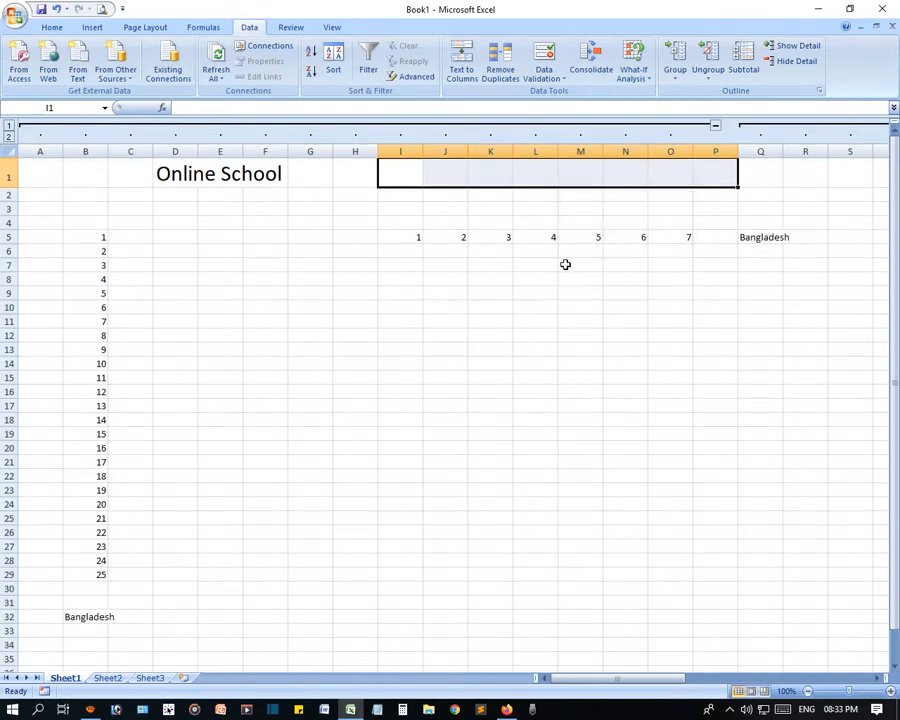
left_click(564, 262)
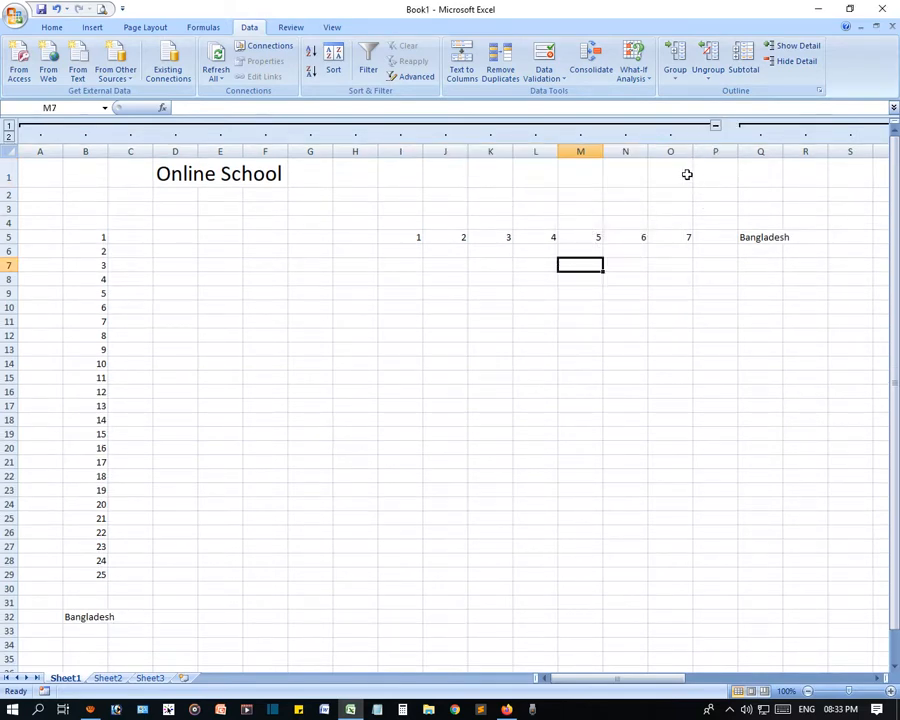
Step: Ungroup columns A to O to remove the outer column group spanning the title and the horizontal number series
left_click_drag(687, 174, 50, 172)
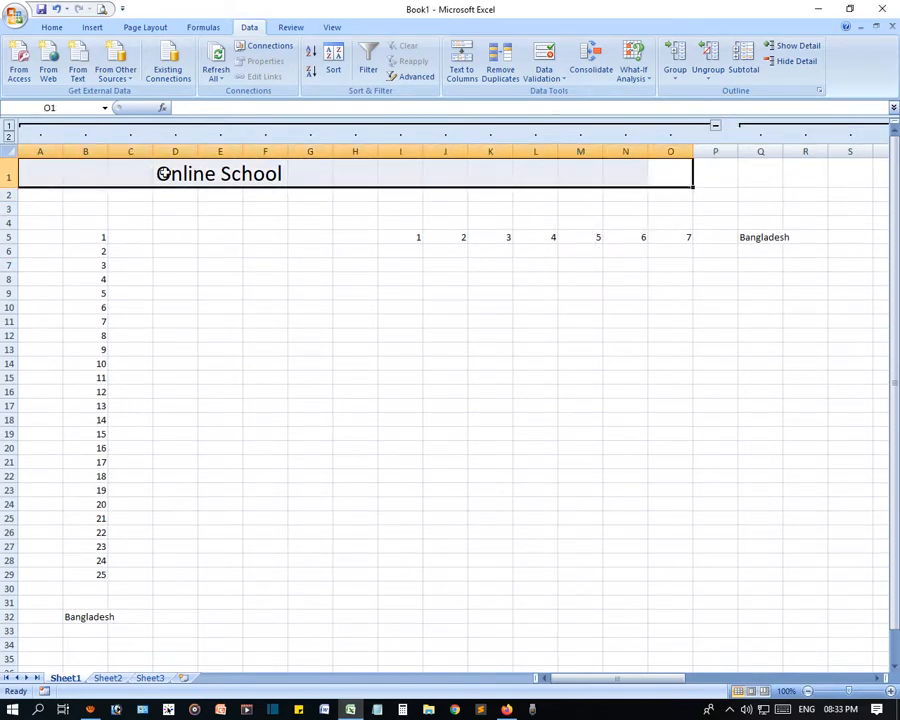
left_click(706, 62)
left_click(594, 249)
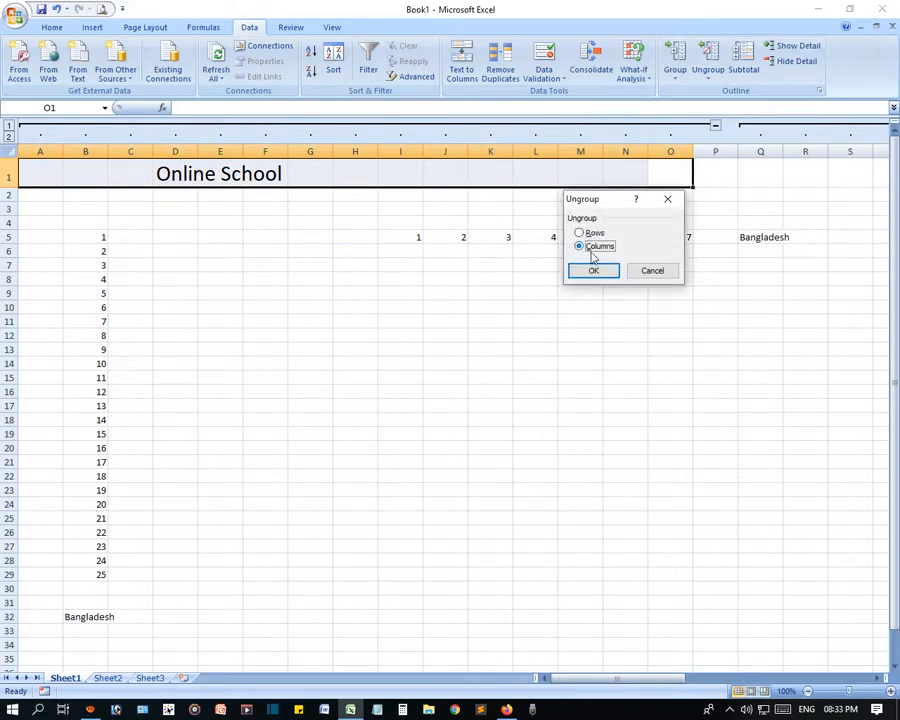
left_click(596, 272)
left_click_drag(592, 304, 540, 306)
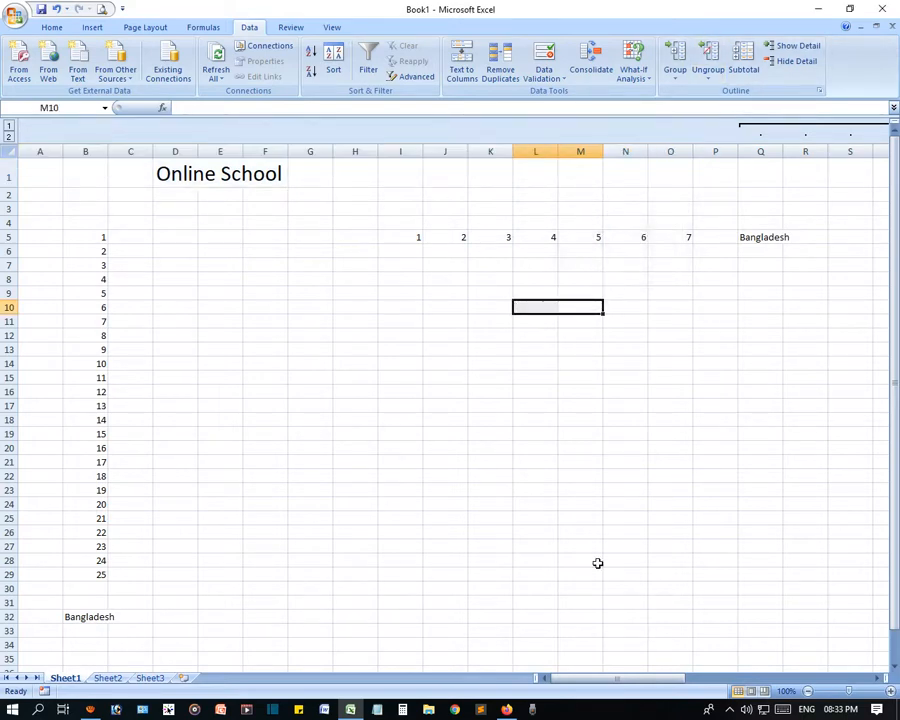
Step: Ungroup columns Q to Z to remove the remaining column group that starts at the Bangladesh column
left_click_drag(619, 680, 683, 679)
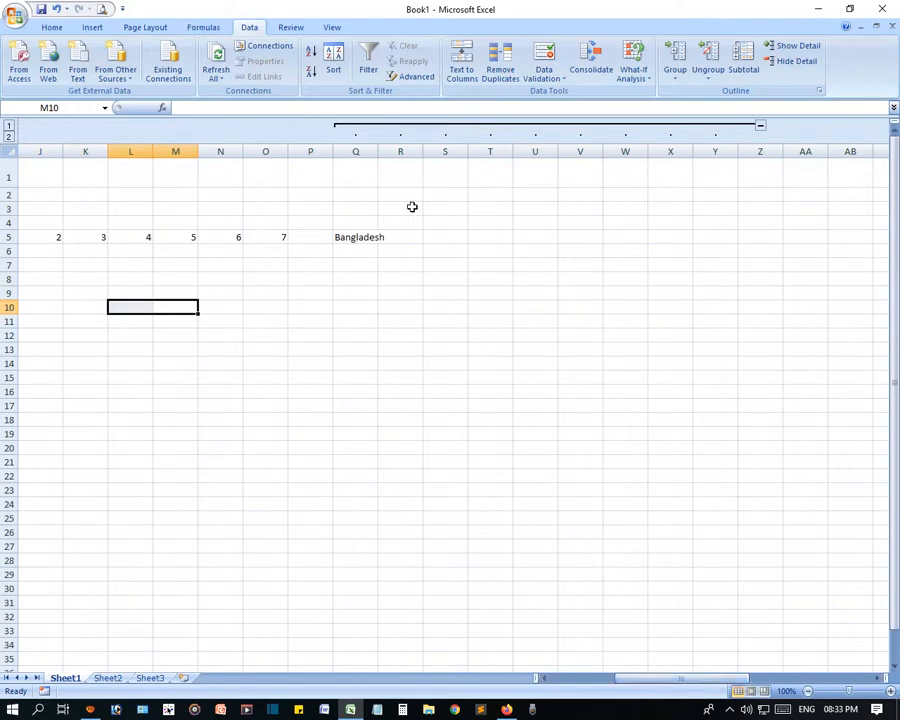
left_click_drag(364, 176, 751, 176)
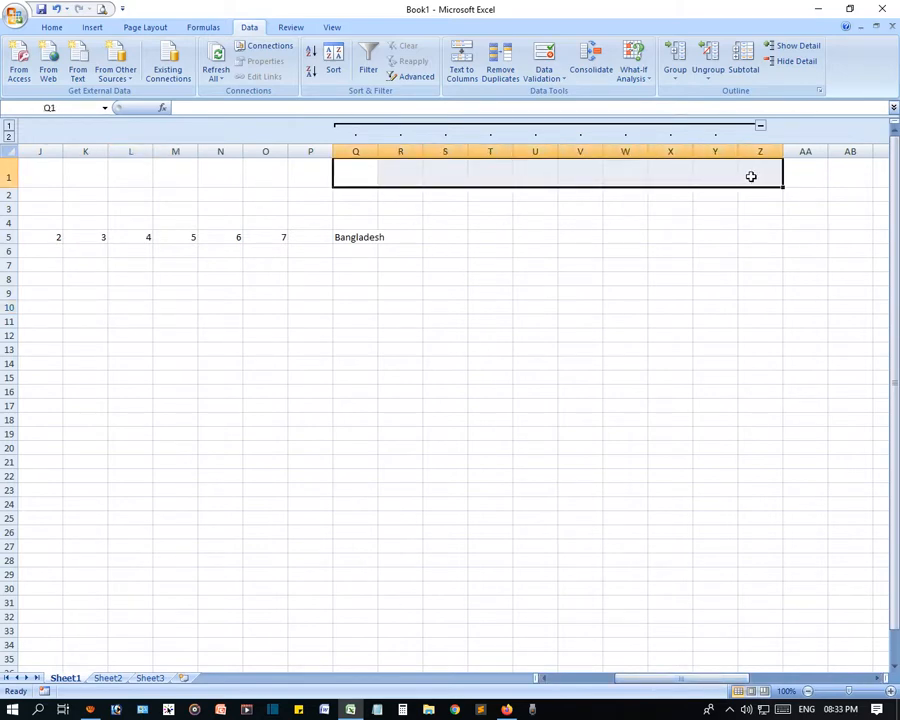
left_click(709, 64)
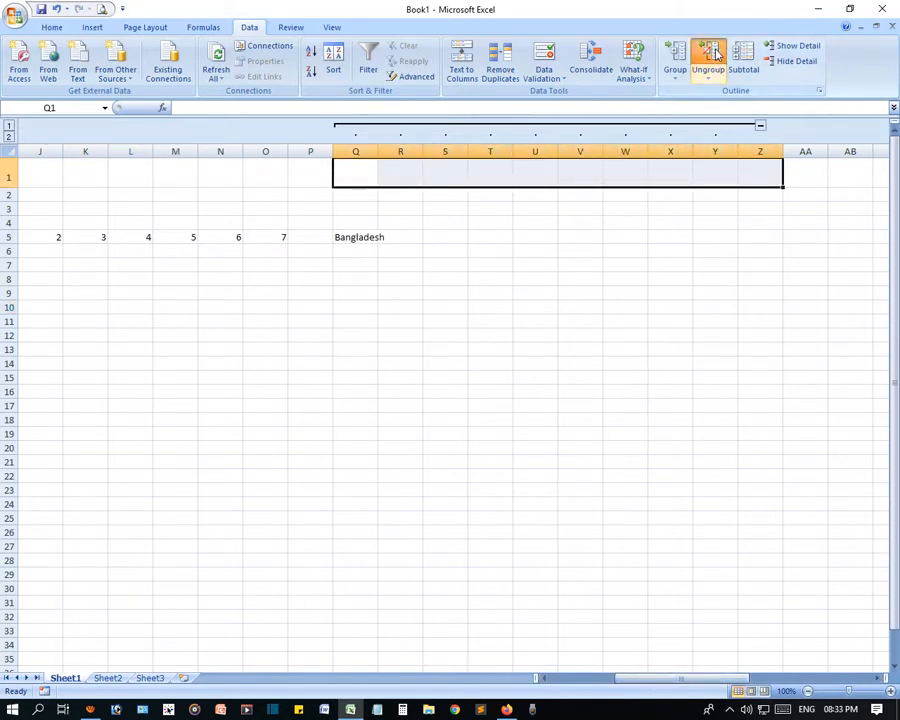
left_click(580, 247)
left_click(602, 274)
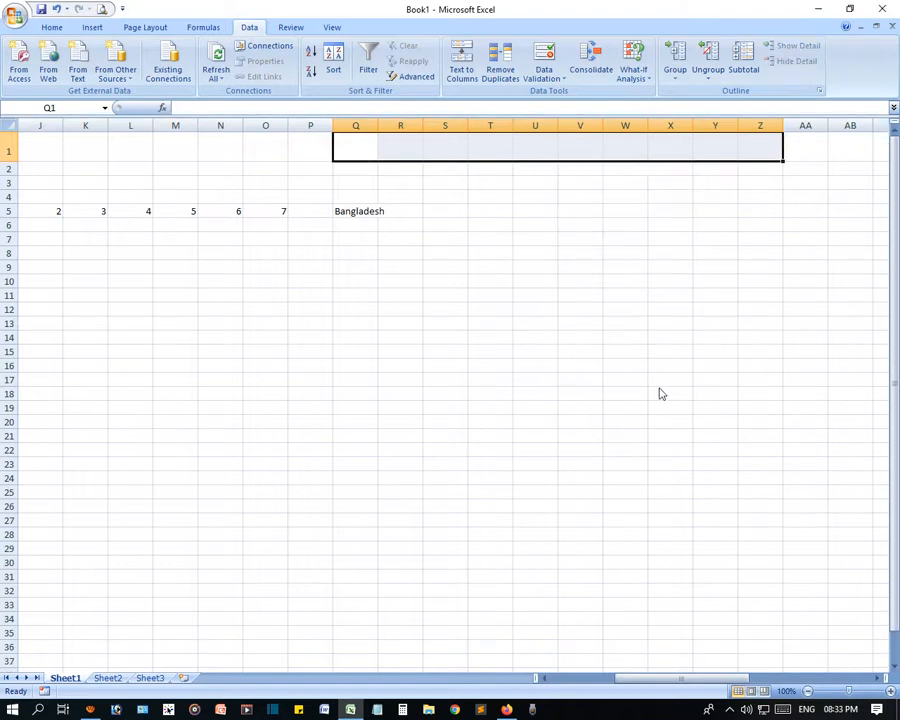
left_click(662, 393)
left_click_drag(649, 677, 580, 677)
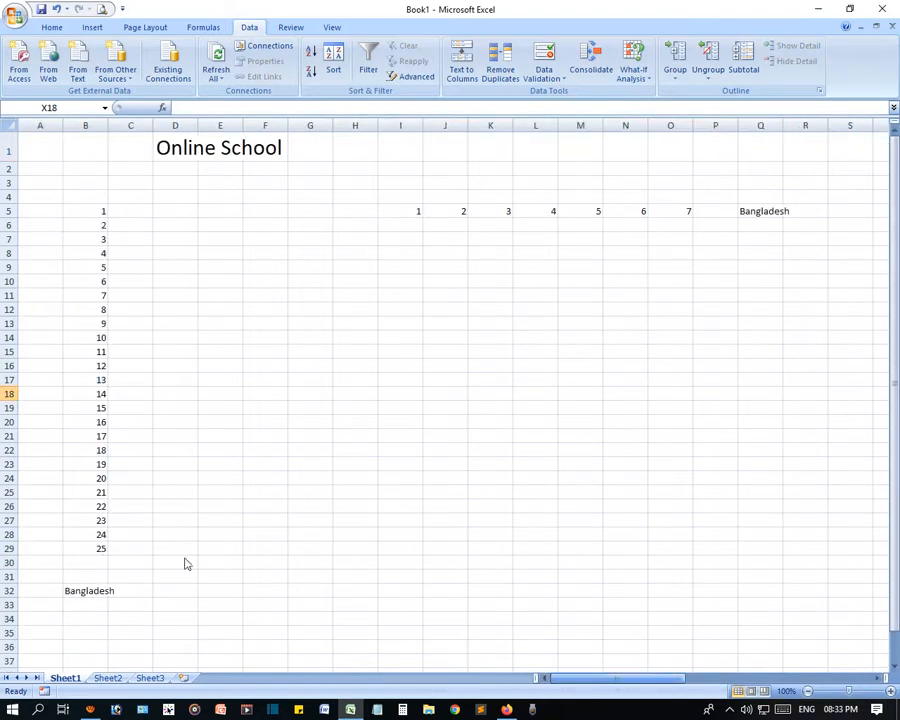
left_click(158, 378)
left_click(195, 152)
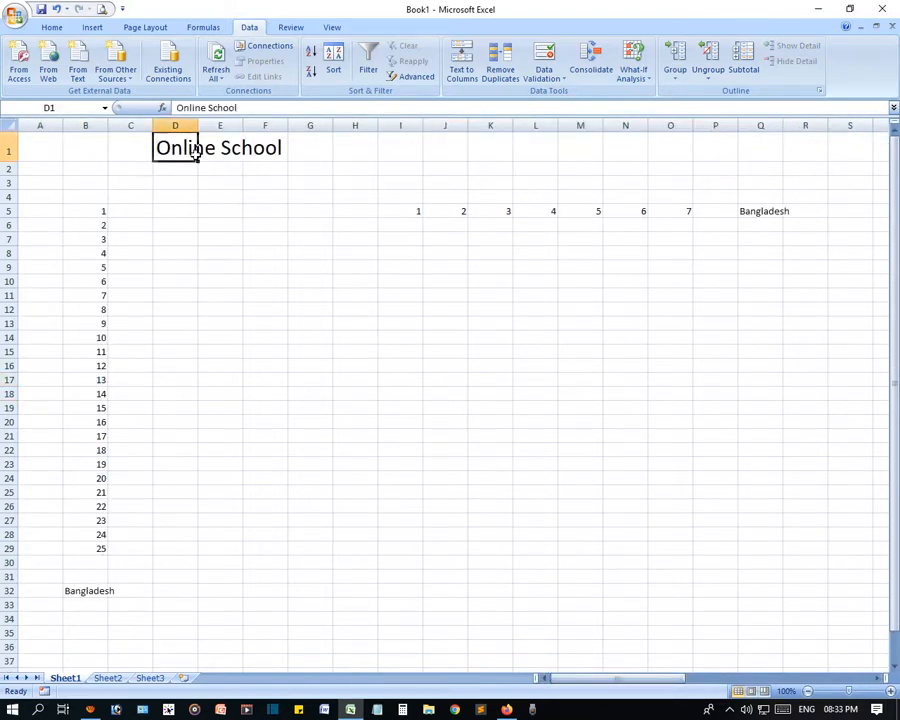
left_click(355, 432)
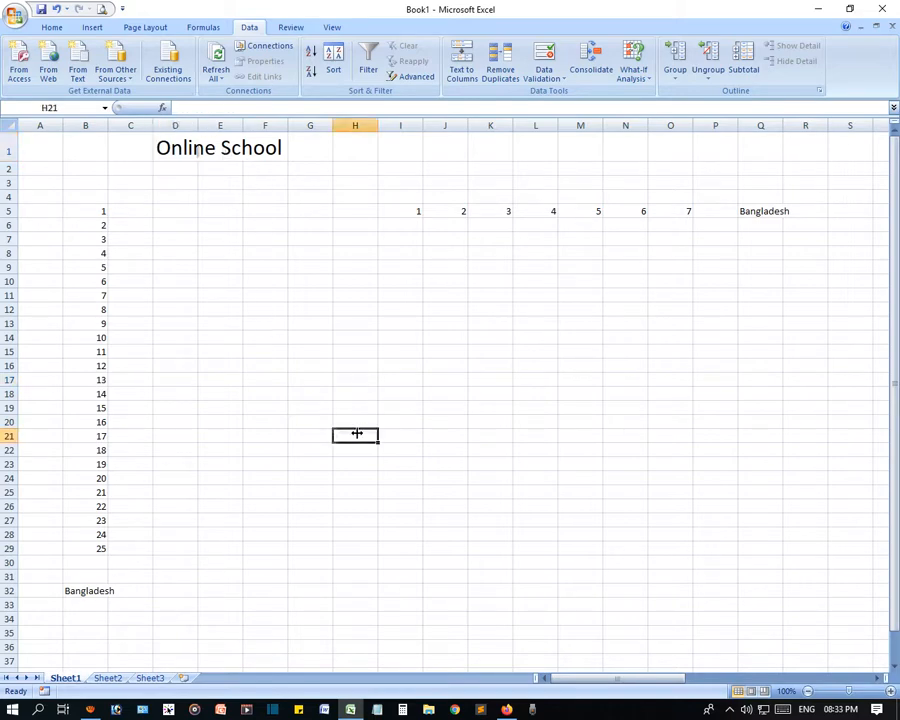